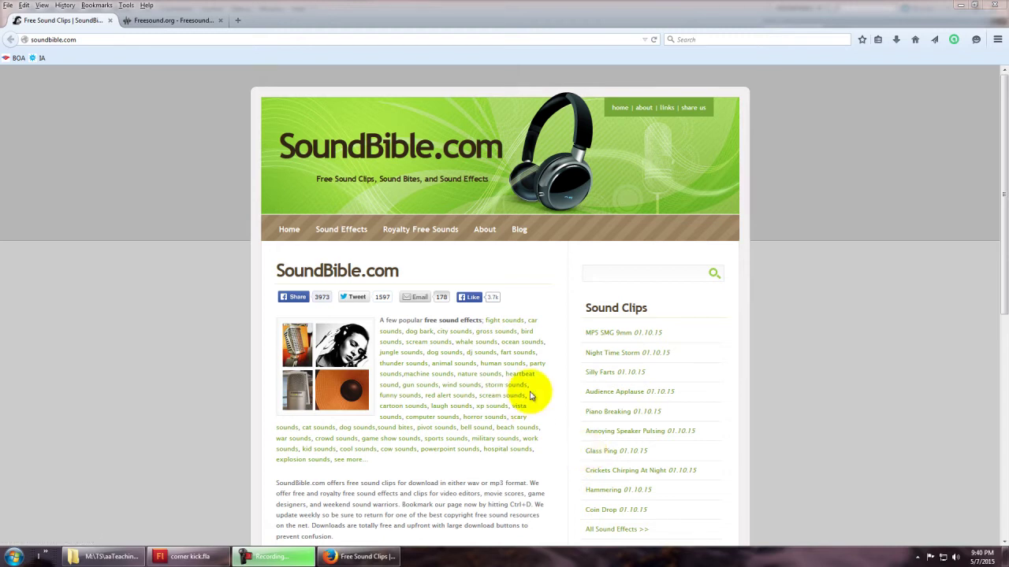
- Search SoundBible for 'ball', preview Ball Bounce, and open the Ball Bounce sound page
click(601, 273)
click(595, 286)
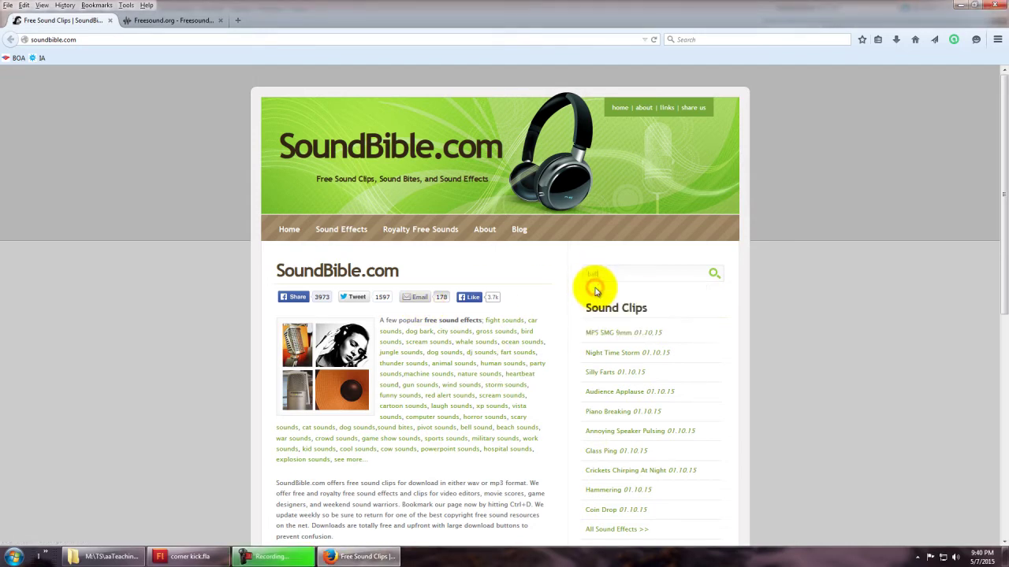
click(714, 274)
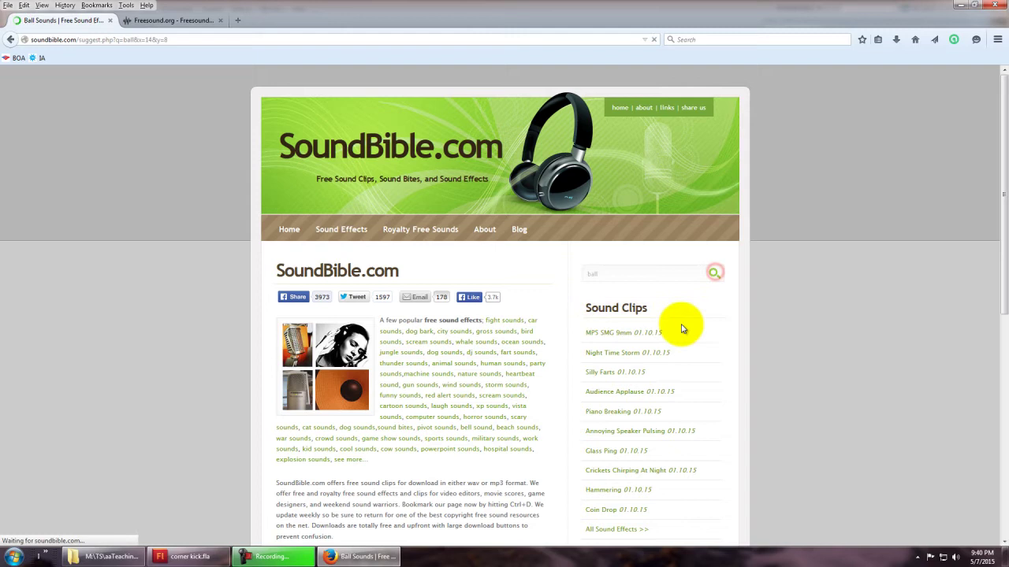
scroll(589, 337, down, 3)
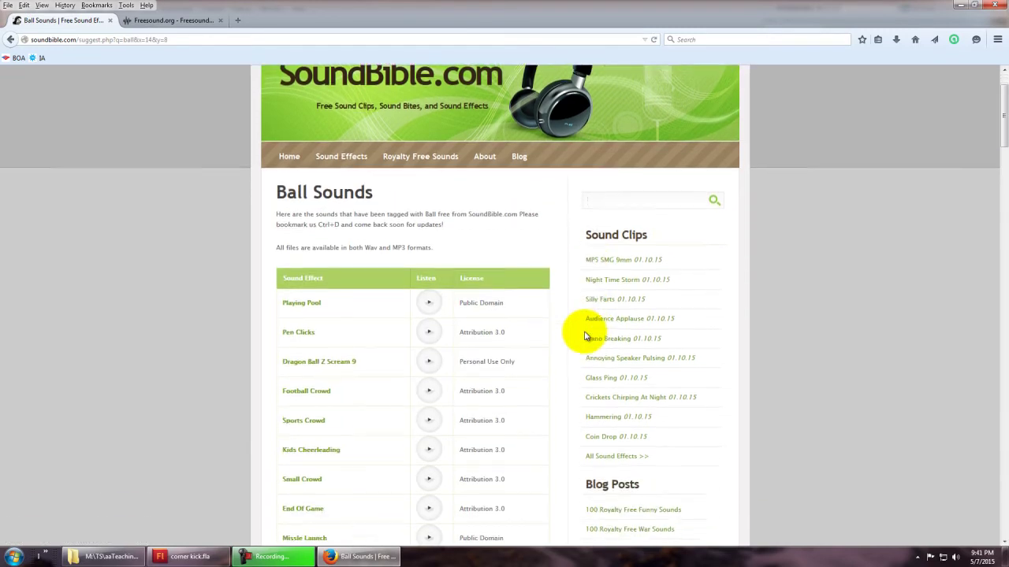
scroll(585, 336, down, 6)
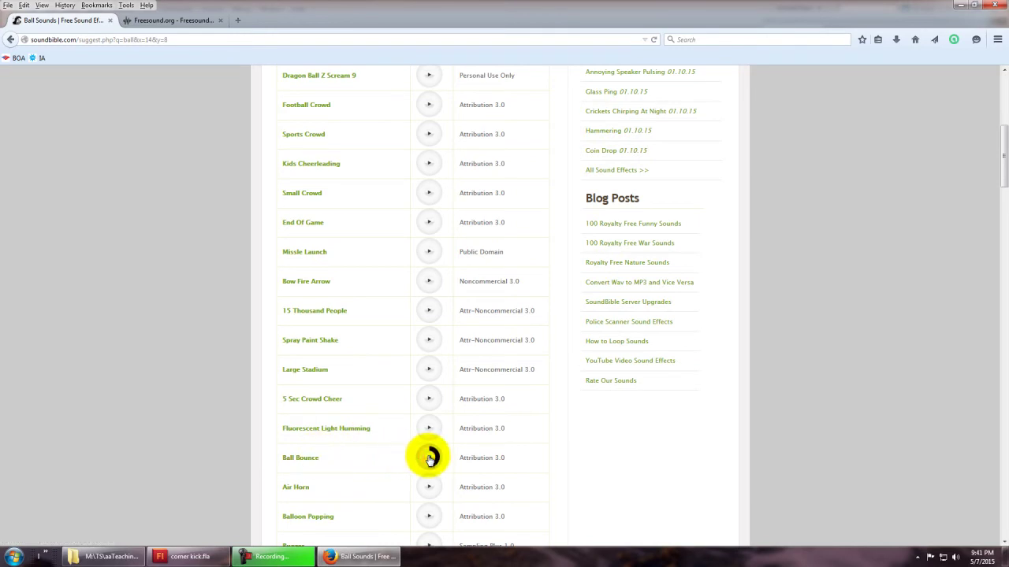
click(428, 458)
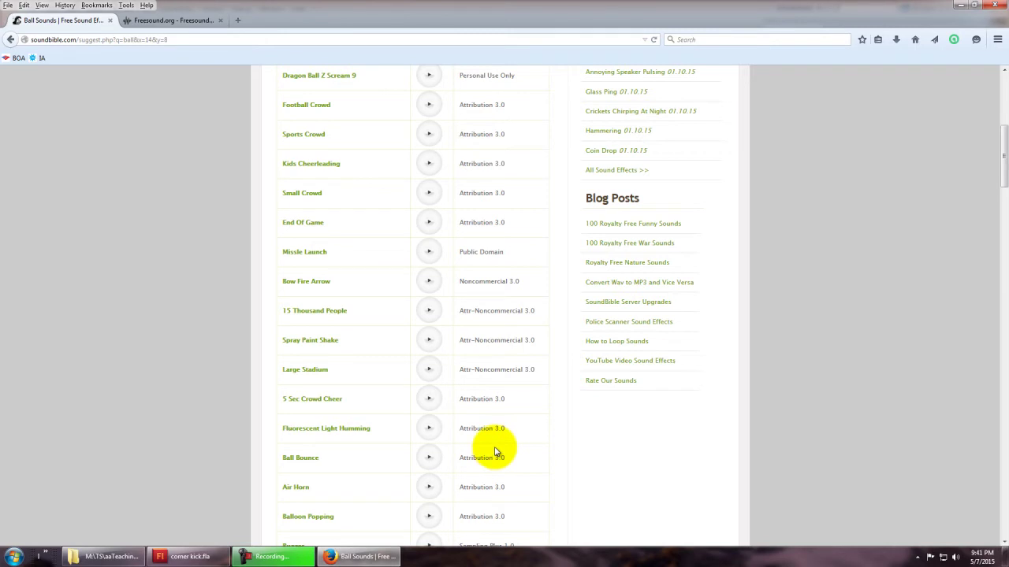
click(305, 464)
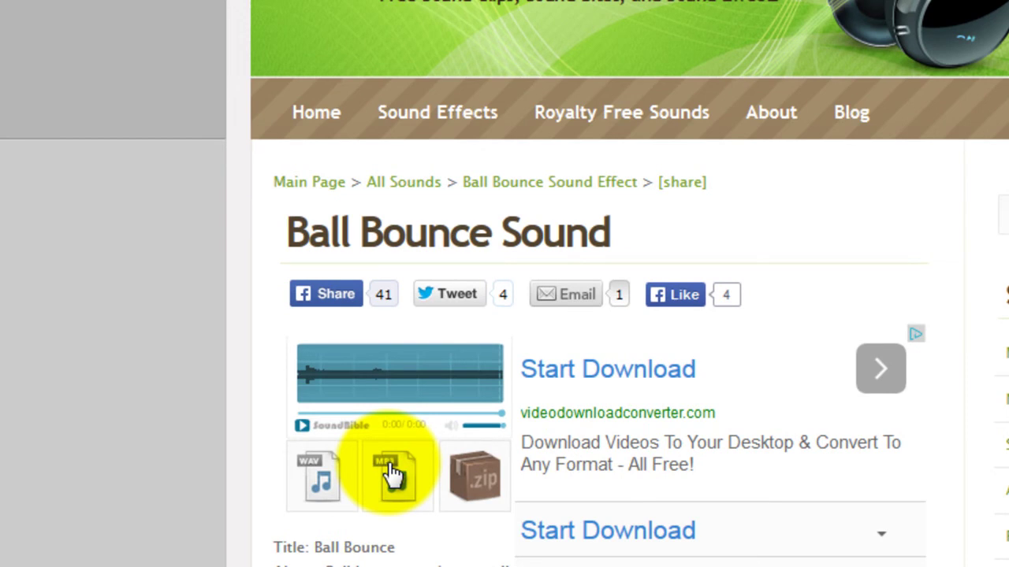
- Start saving the MP3 link as Ball_Bounce-Popup_Pixels-172648817.mp3 in the Downloads folder
right_click(394, 473)
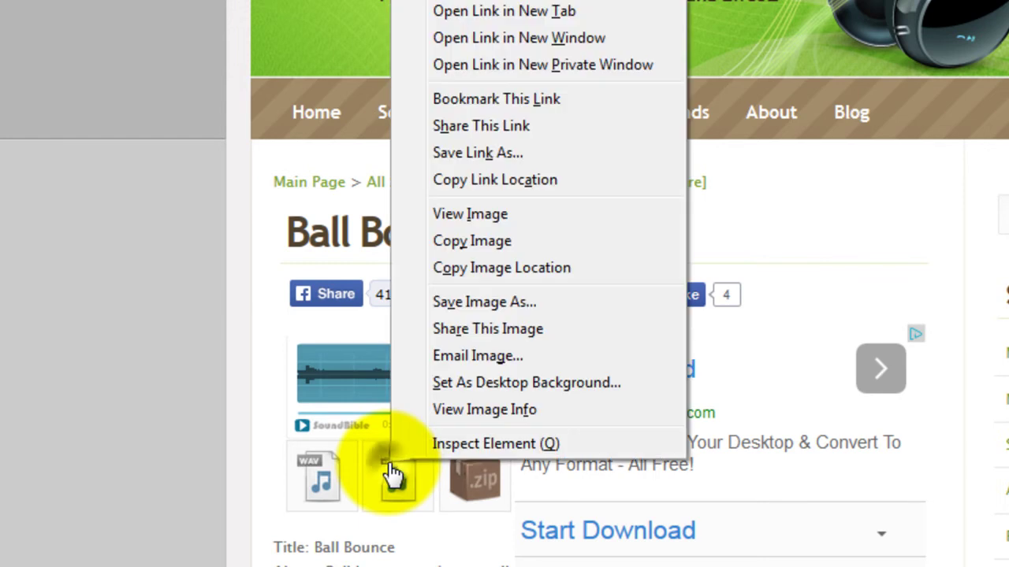
click(489, 152)
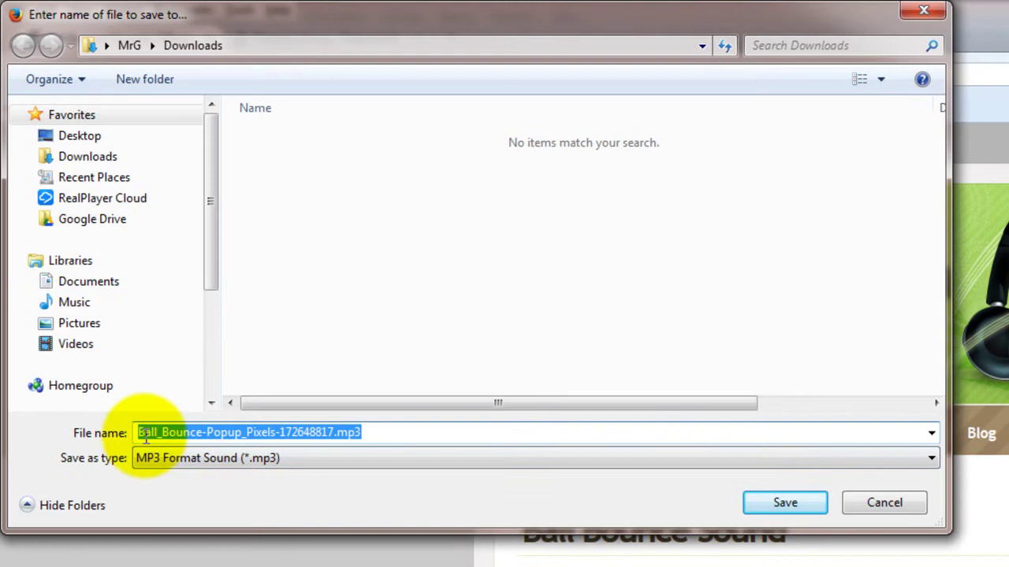
click(370, 432)
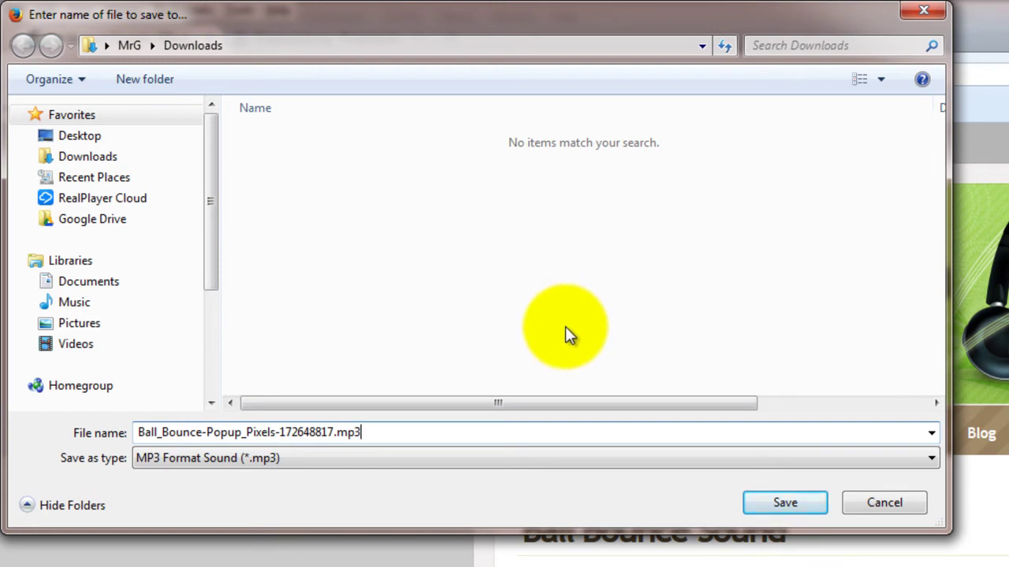
- Cancel the MP3 save and go to the Freesound.org login page in the other tab
click(884, 501)
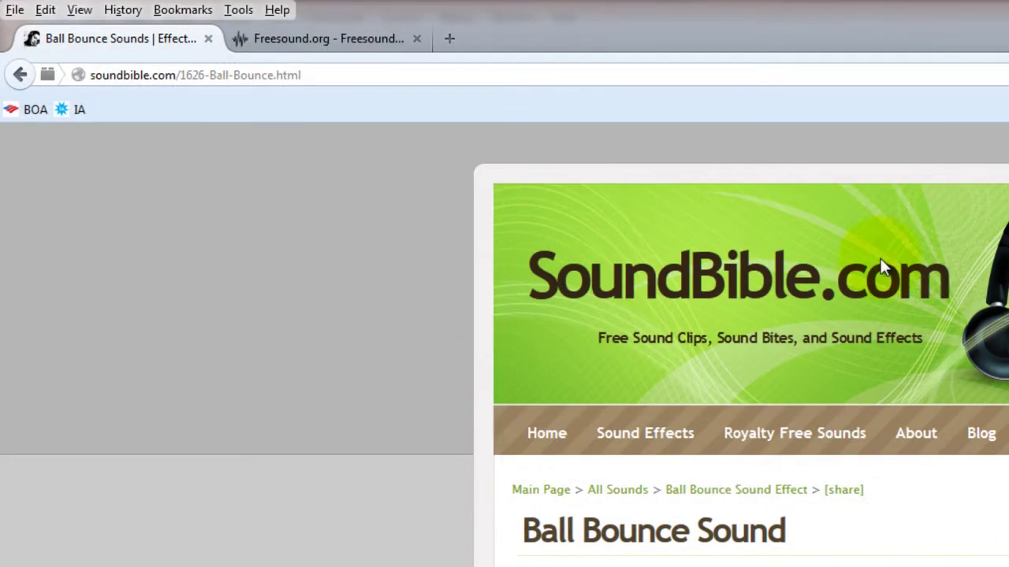
click(269, 39)
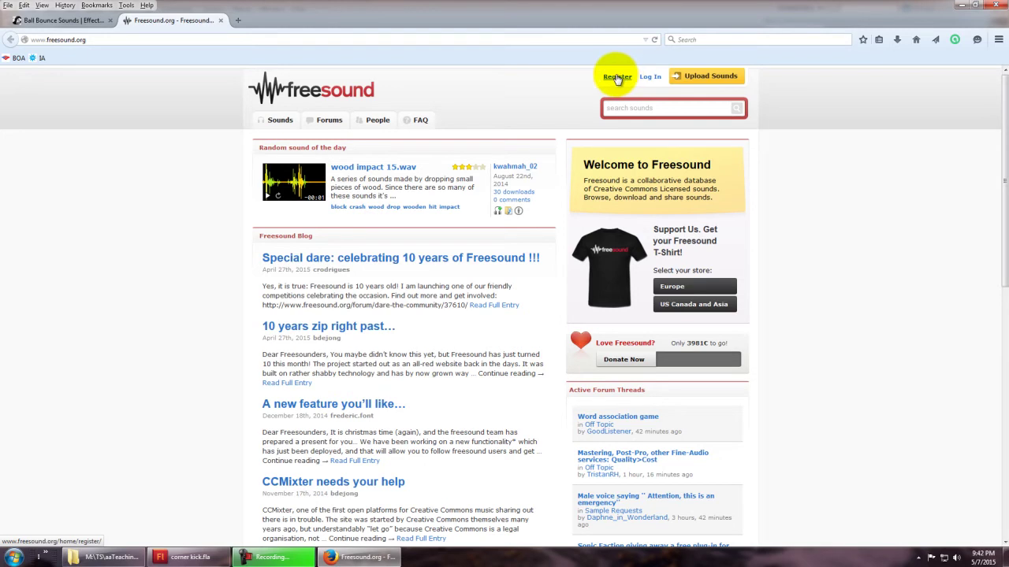
click(650, 78)
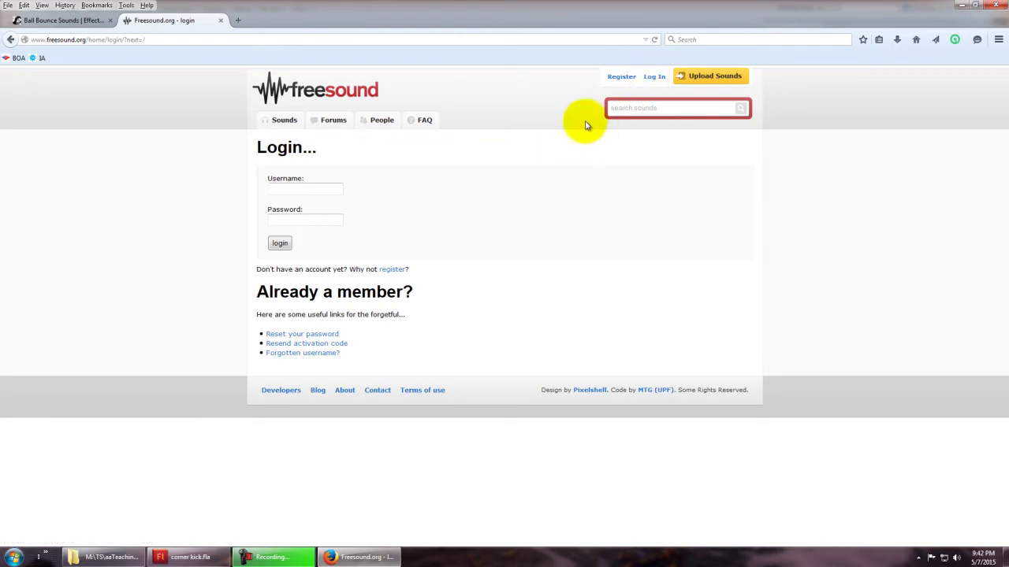
- Log in to Freesound with the remembered username and the account password
click(312, 189)
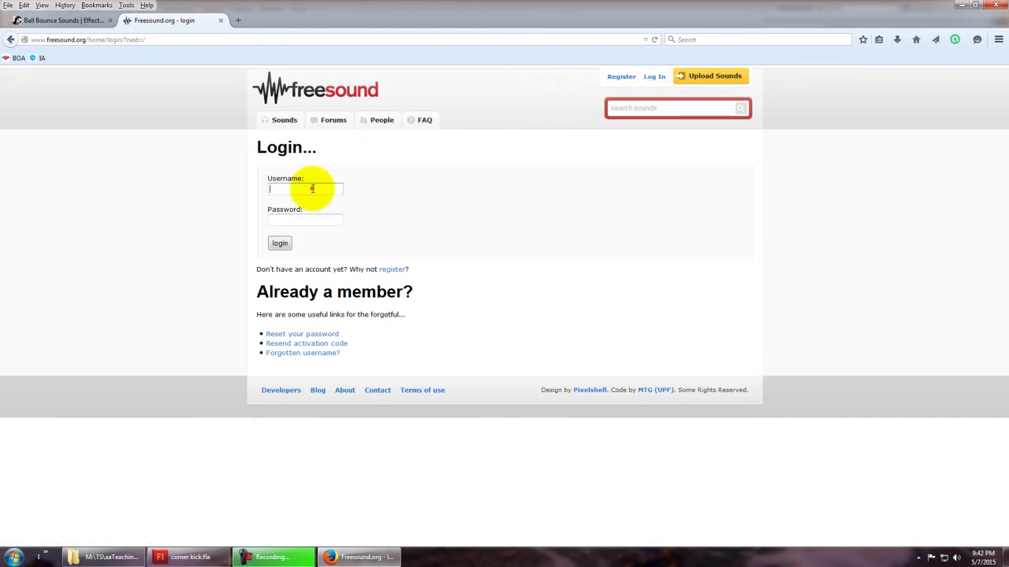
click(312, 189)
click(309, 197)
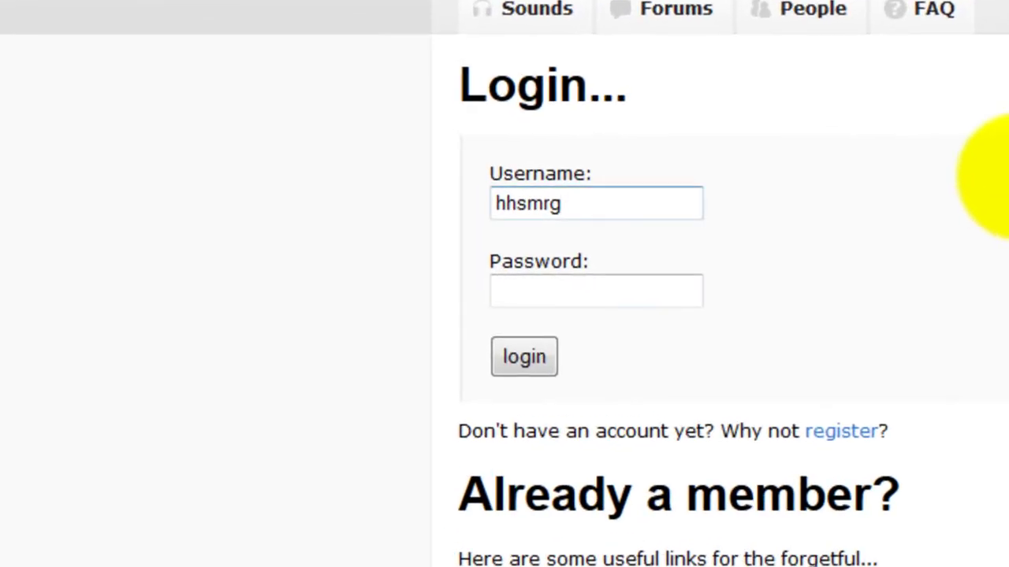
click(555, 303)
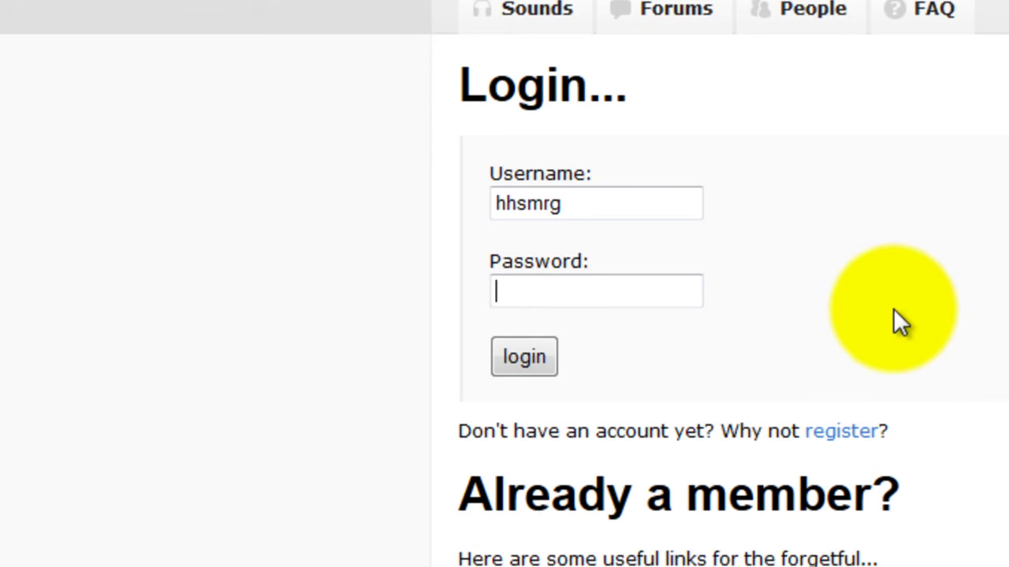
text(•••••)
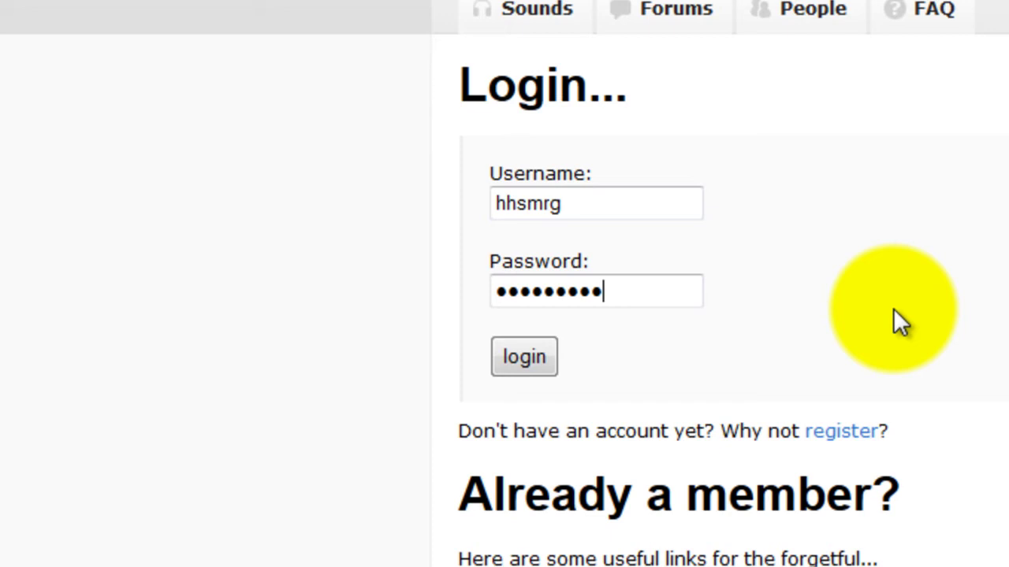
click(523, 357)
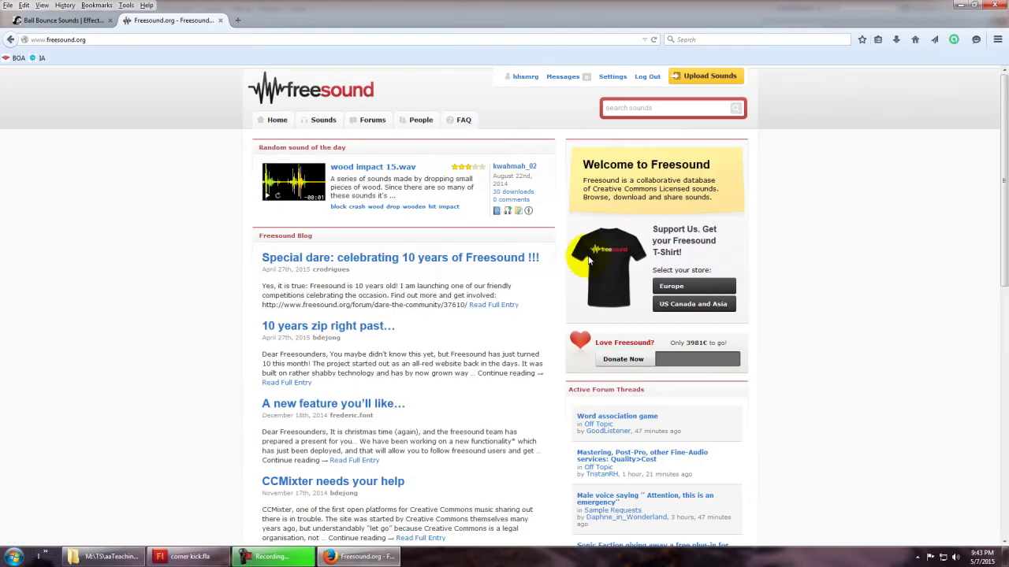
- Search Freesound for 'ball' and preview Golf Ball.wav, pool-ball-strike.wav and the soccer ball clip
click(642, 111)
text(ball)
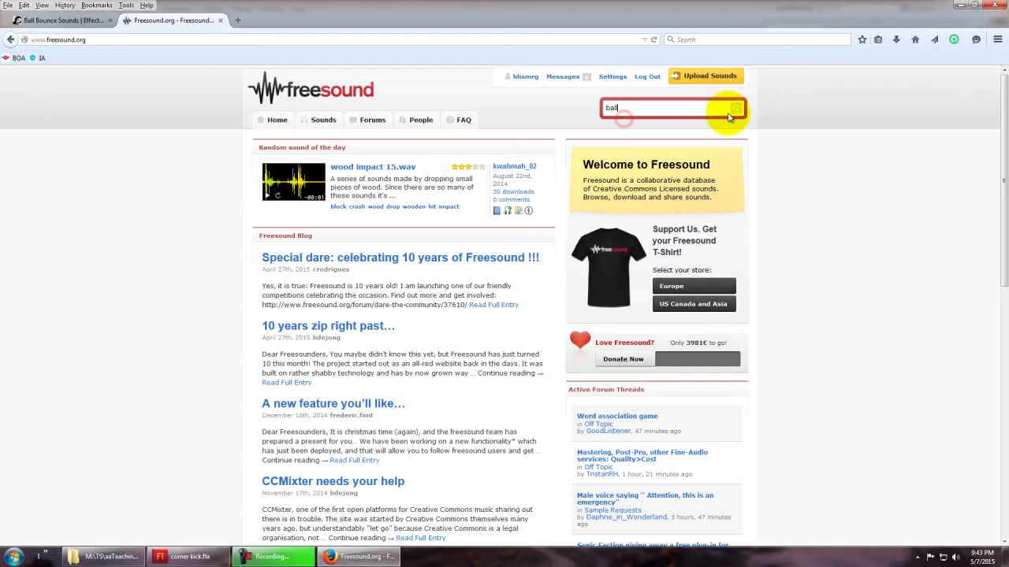
click(737, 111)
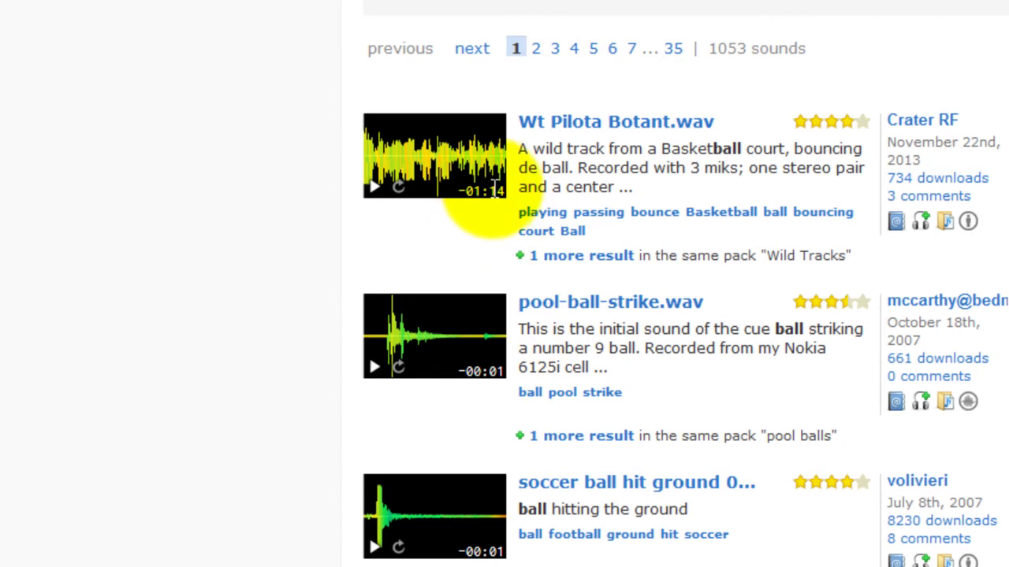
scroll(463, 189, down, 7)
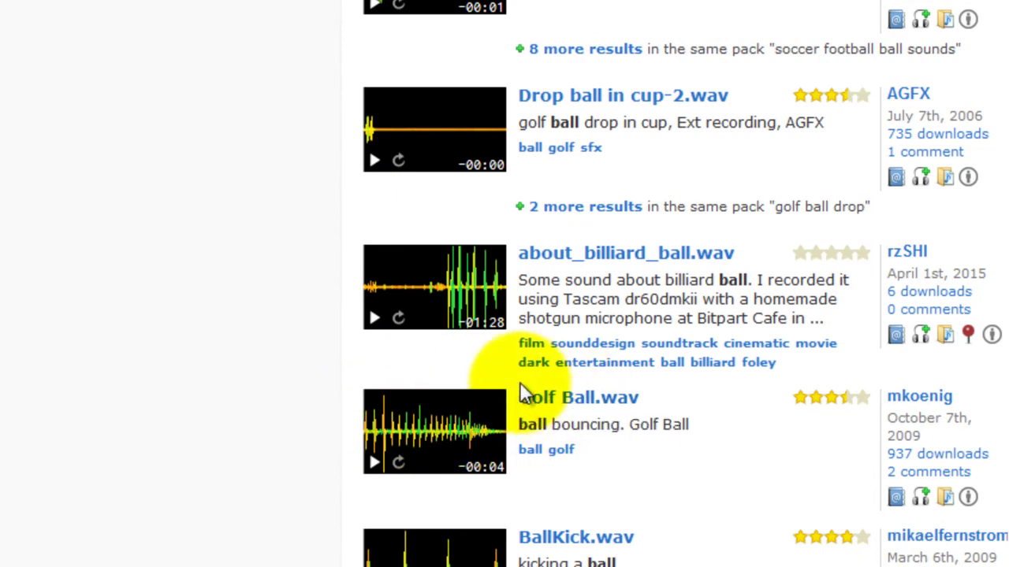
click(374, 465)
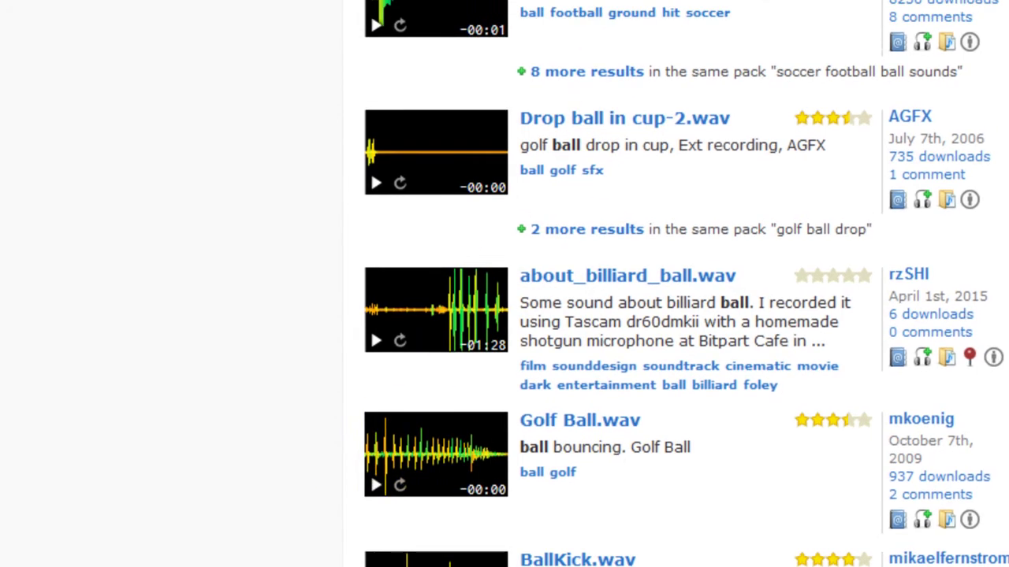
click(392, 108)
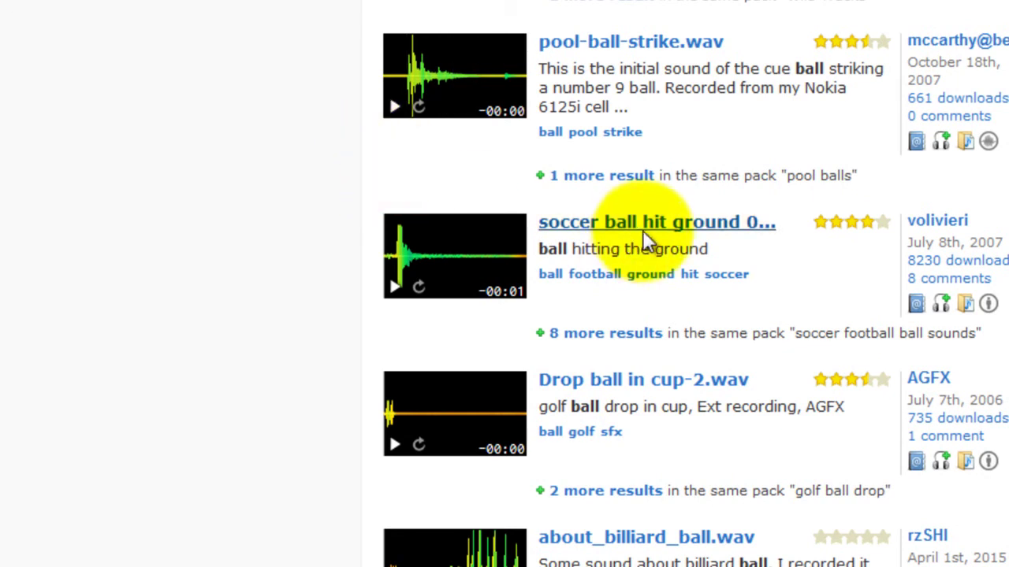
click(394, 287)
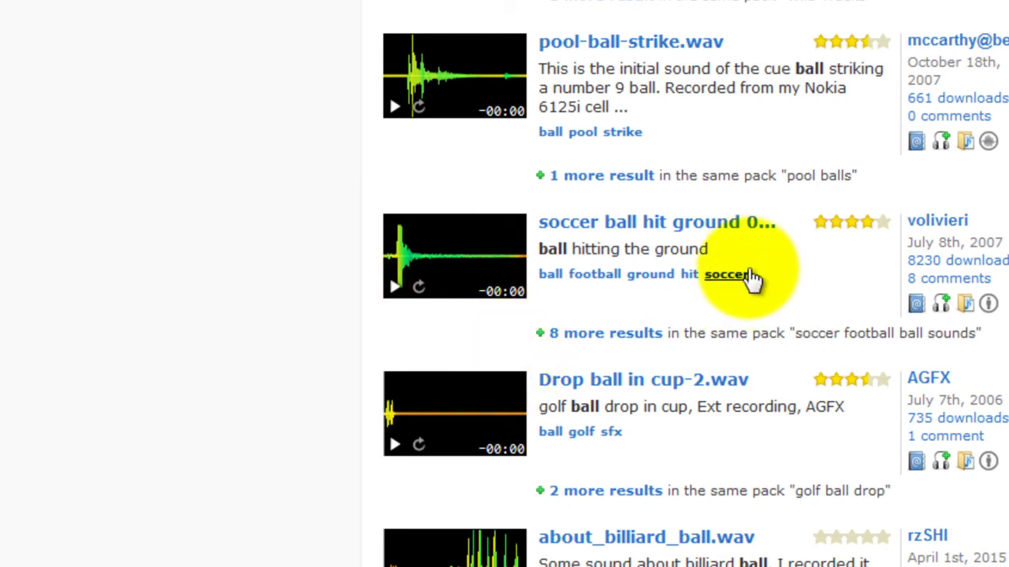
- Open the soccer ball hit ground 02.wav page, abandon saving its WAV, and close Firefox
click(641, 229)
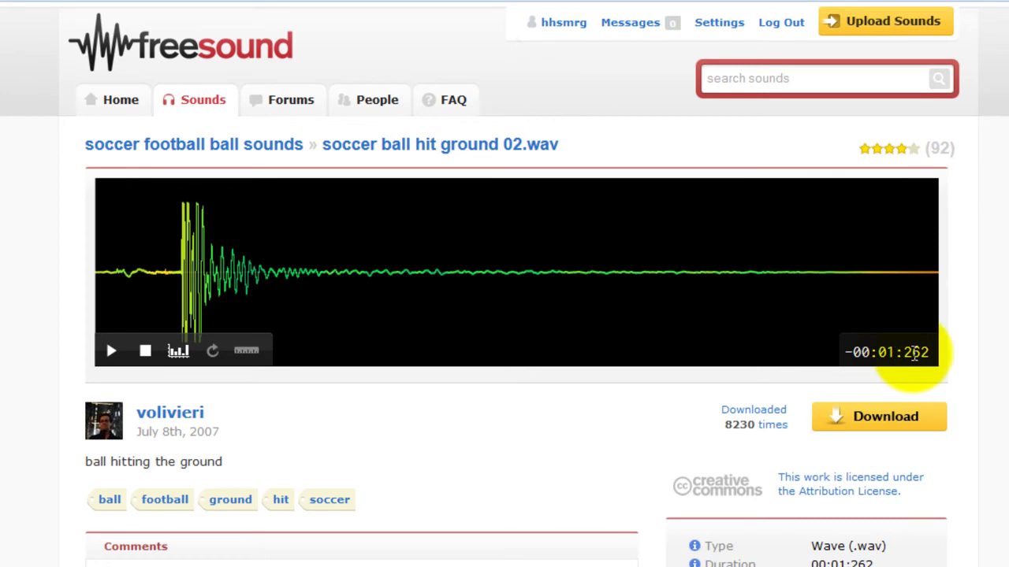
right_click(884, 424)
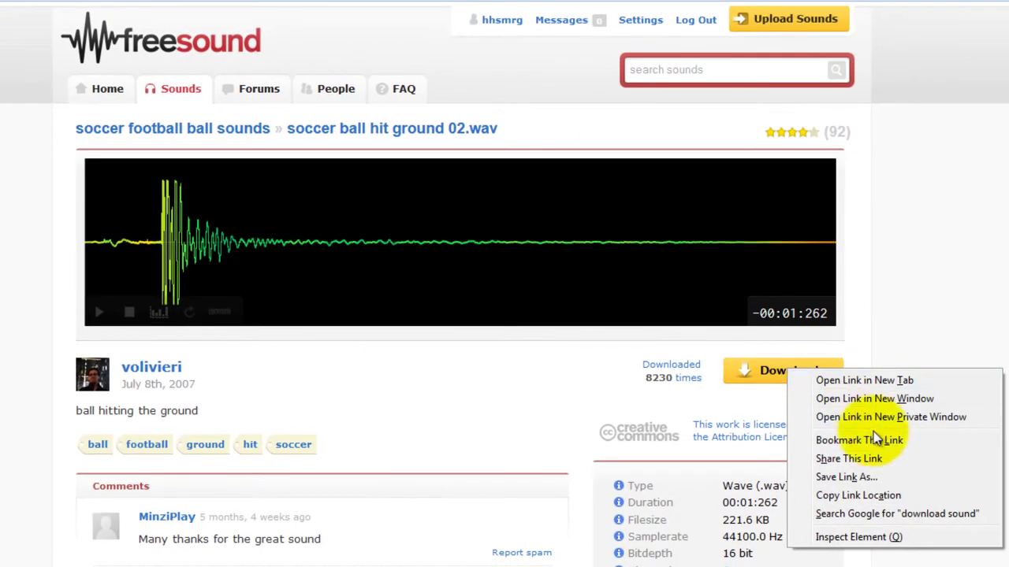
click(866, 477)
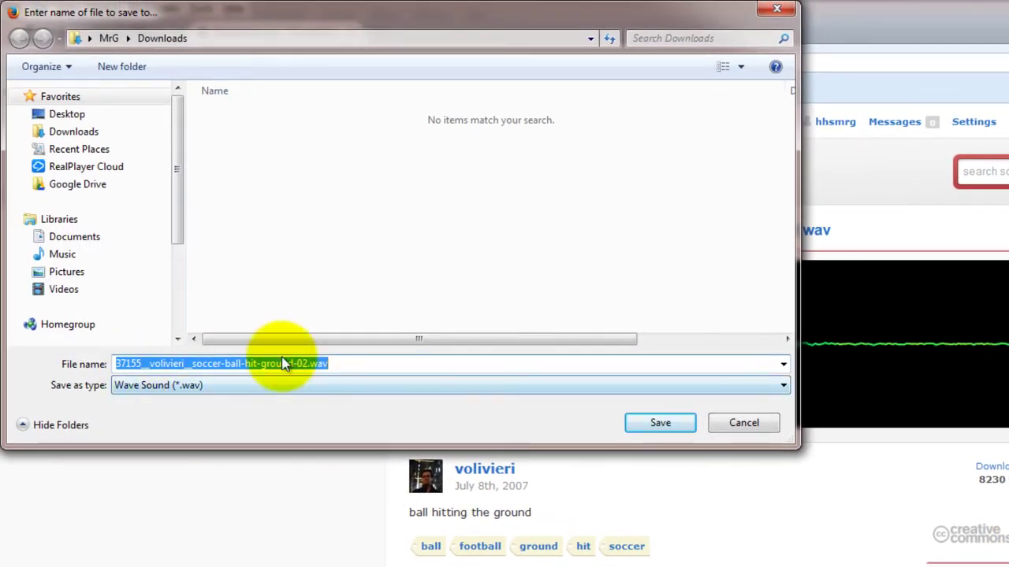
click(365, 363)
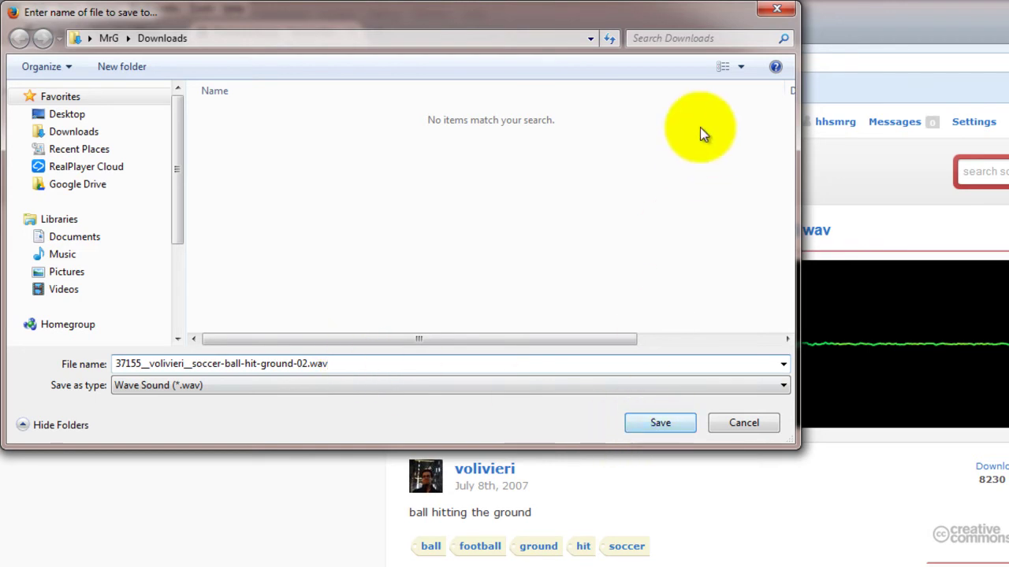
click(776, 12)
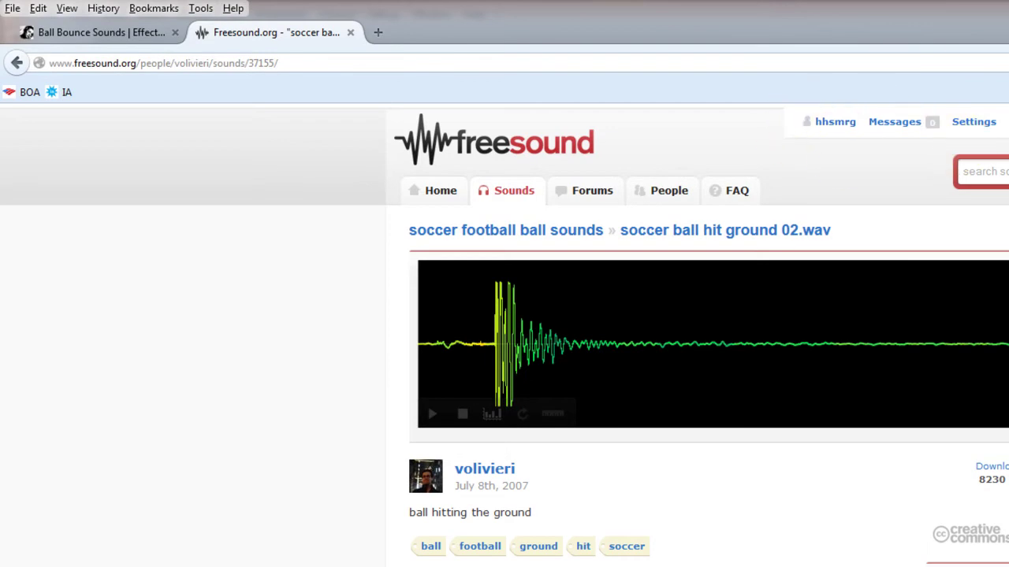
key(alt+F4)
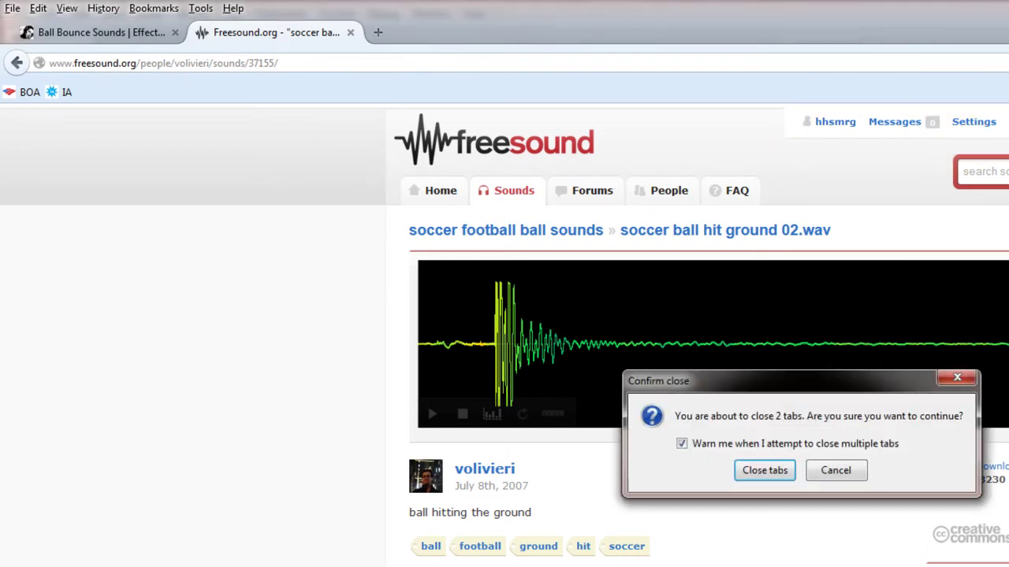
- Confirm closing both Firefox tabs, show corner kick.fla's Library, and go to frame 11
click(762, 470)
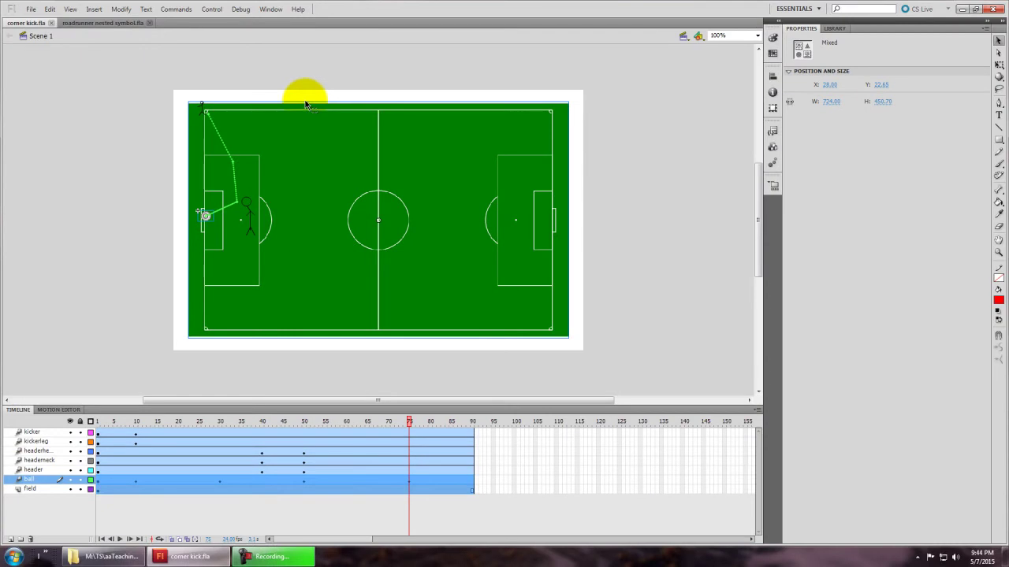
click(834, 28)
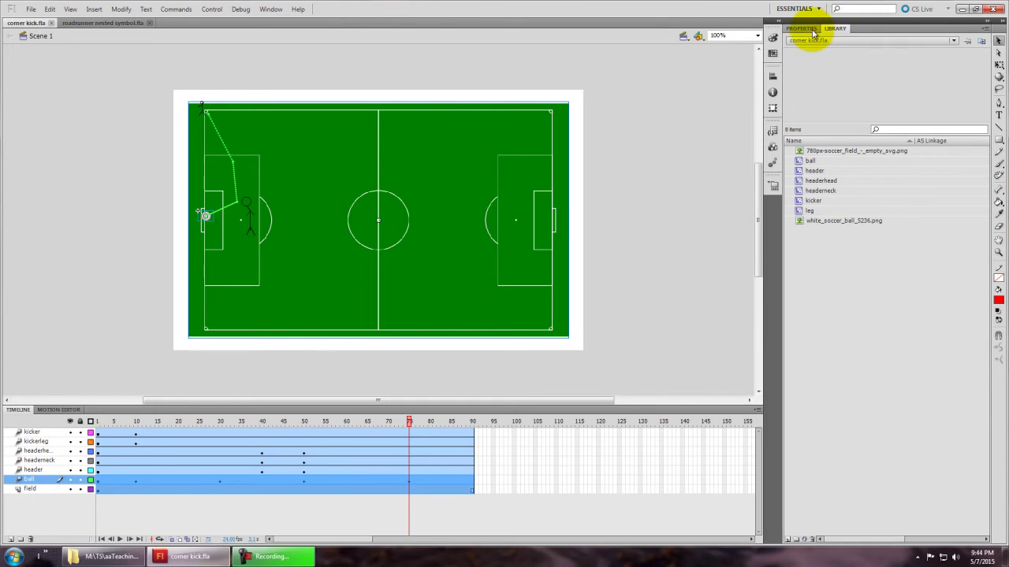
click(32, 9)
mouse_move(49, 165)
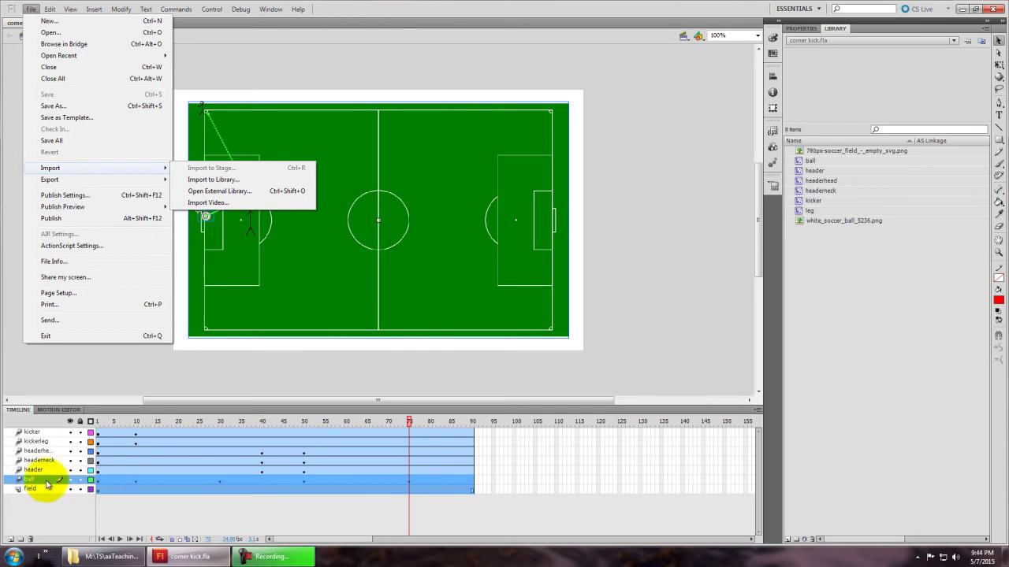
click(140, 480)
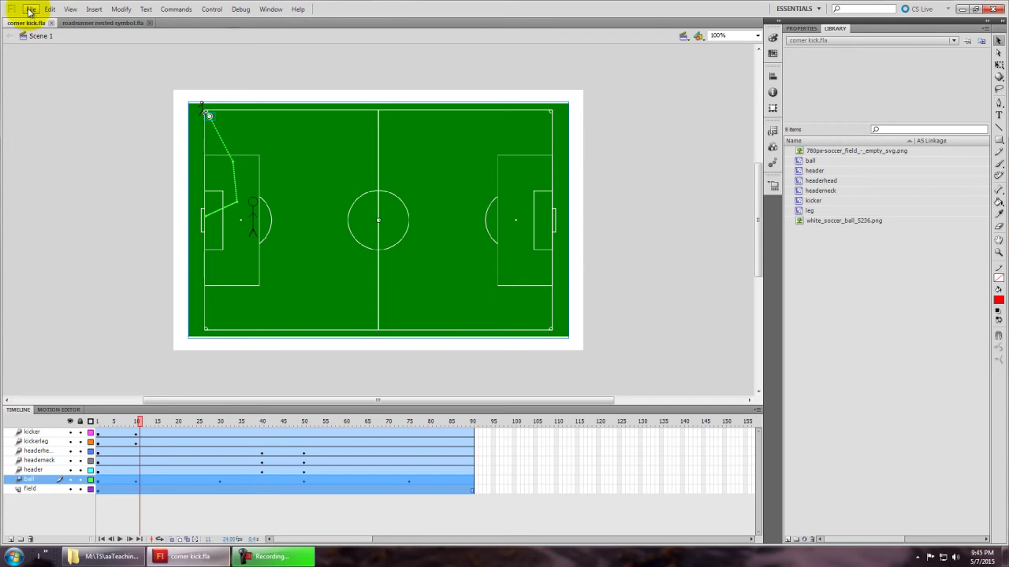
- Import 37157 soccer-kick-02.wav and 37161 soccer-stomp-01.wav into the library
click(30, 10)
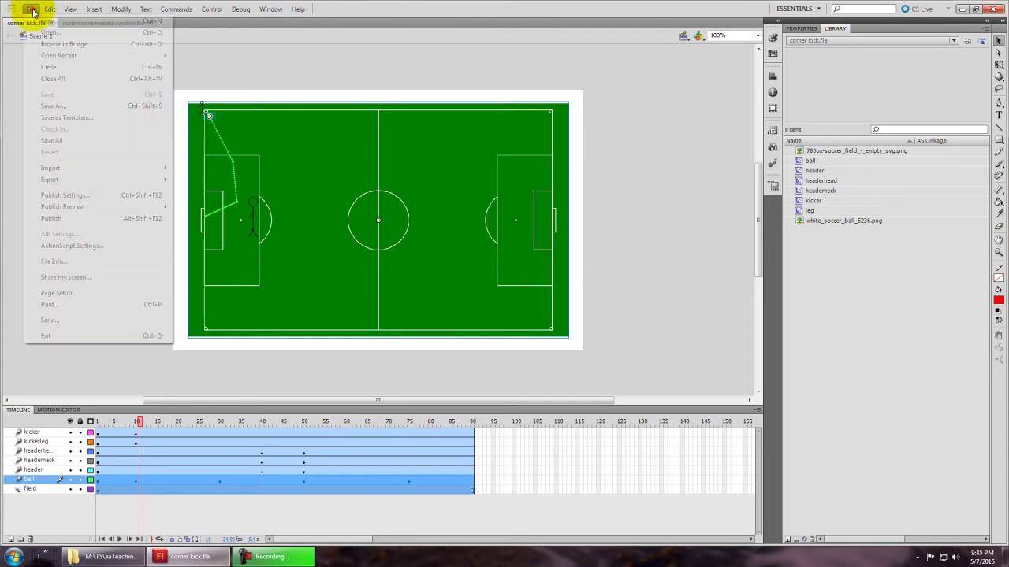
mouse_move(50, 9)
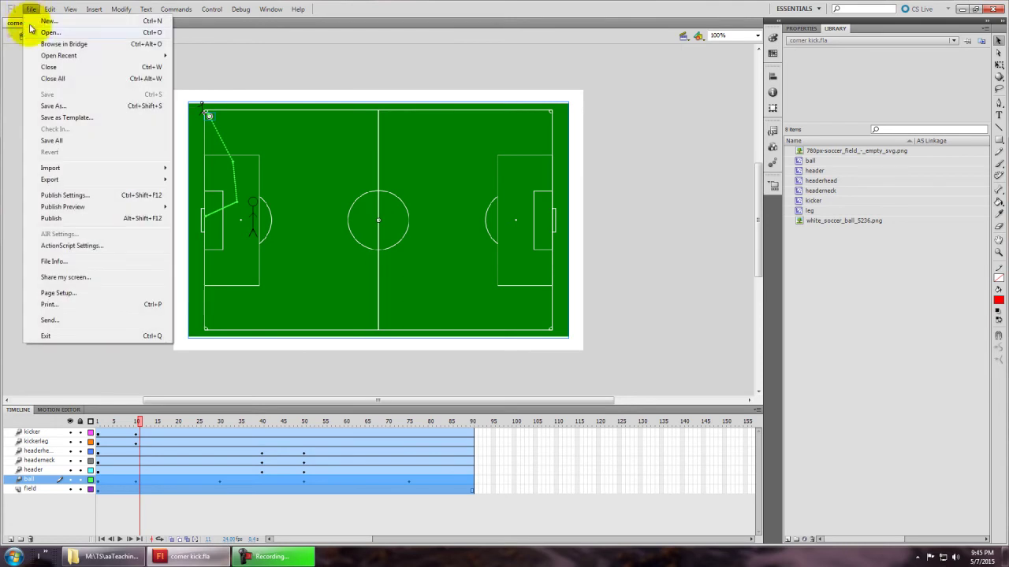
mouse_move(112, 169)
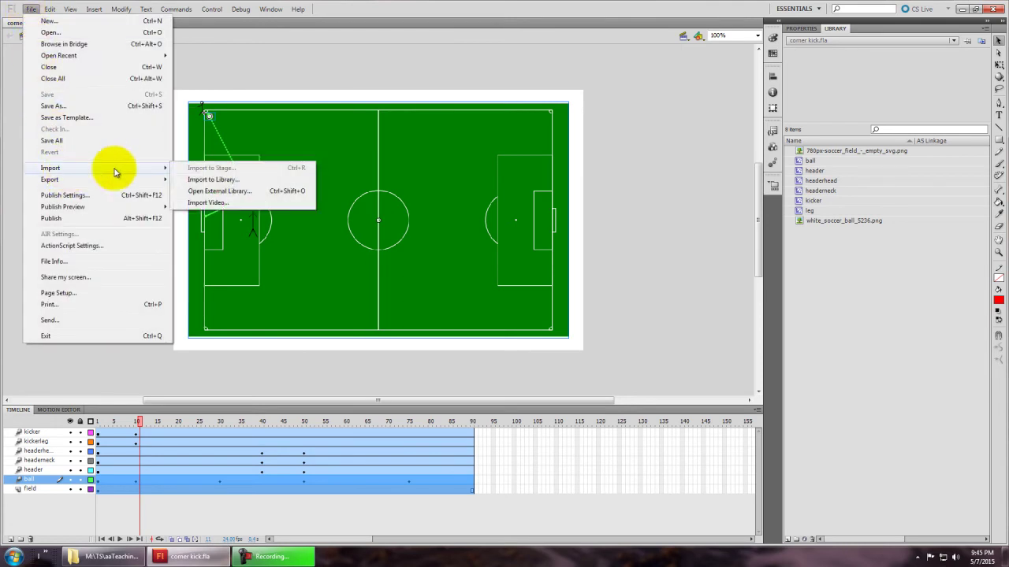
click(250, 182)
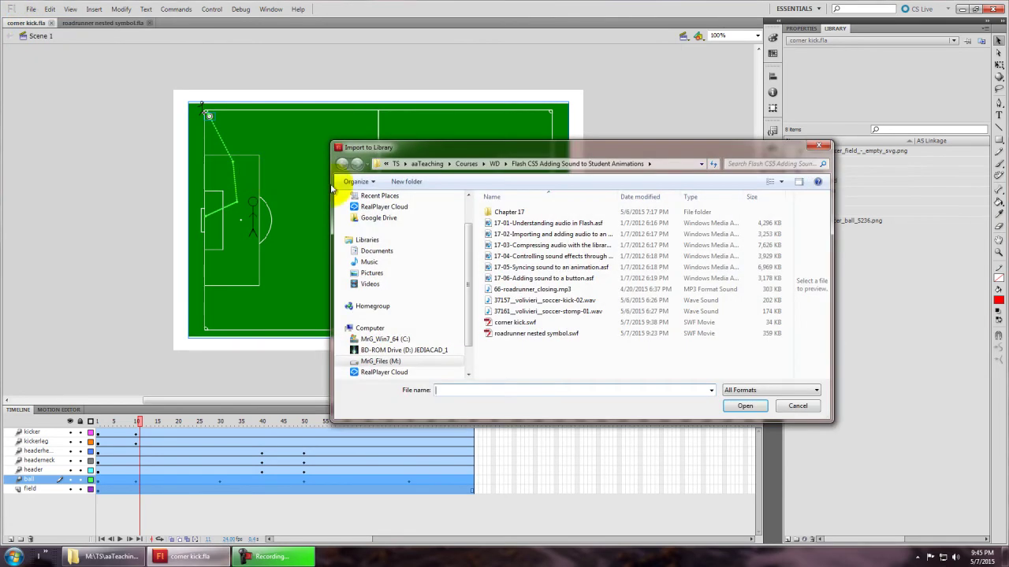
click(579, 301)
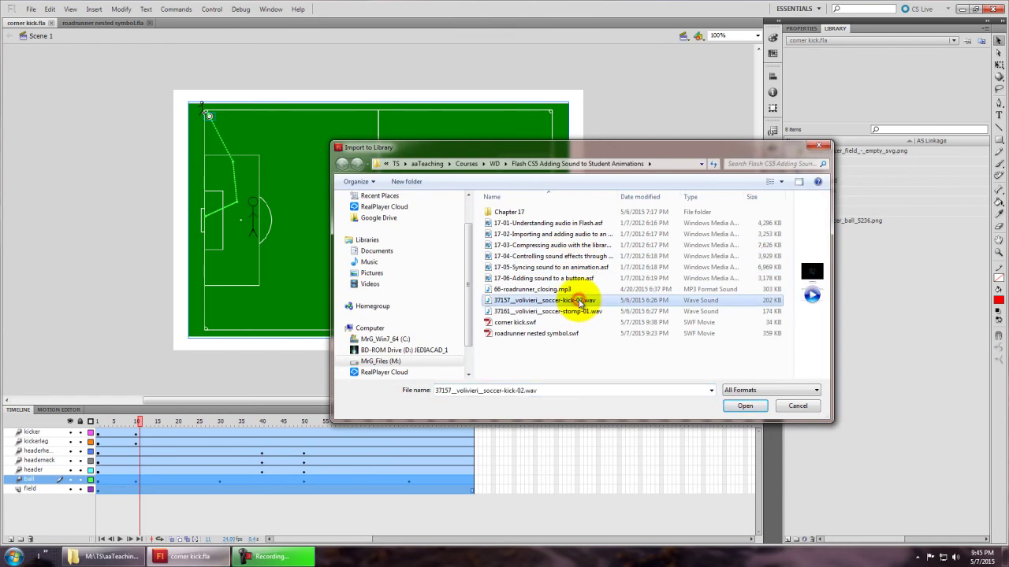
ctrl+click(579, 312)
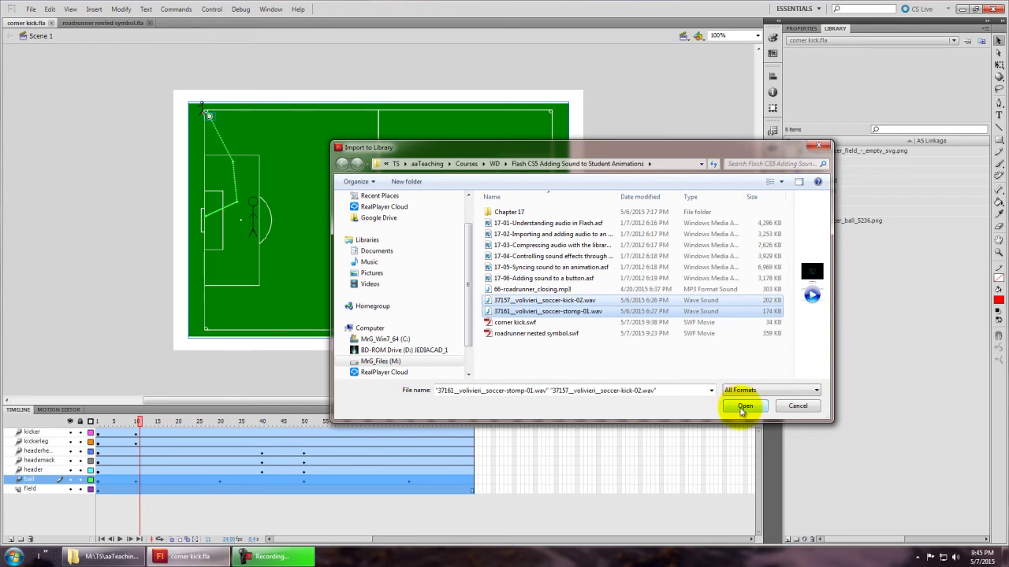
click(743, 407)
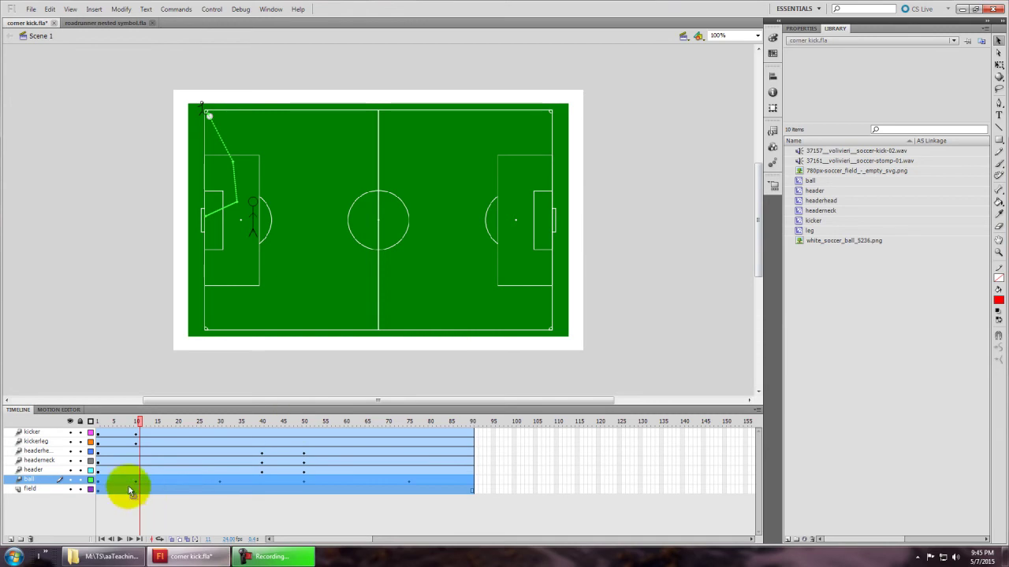
- Add two new layers and move them to the top of the timeline
click(10, 539)
click(10, 540)
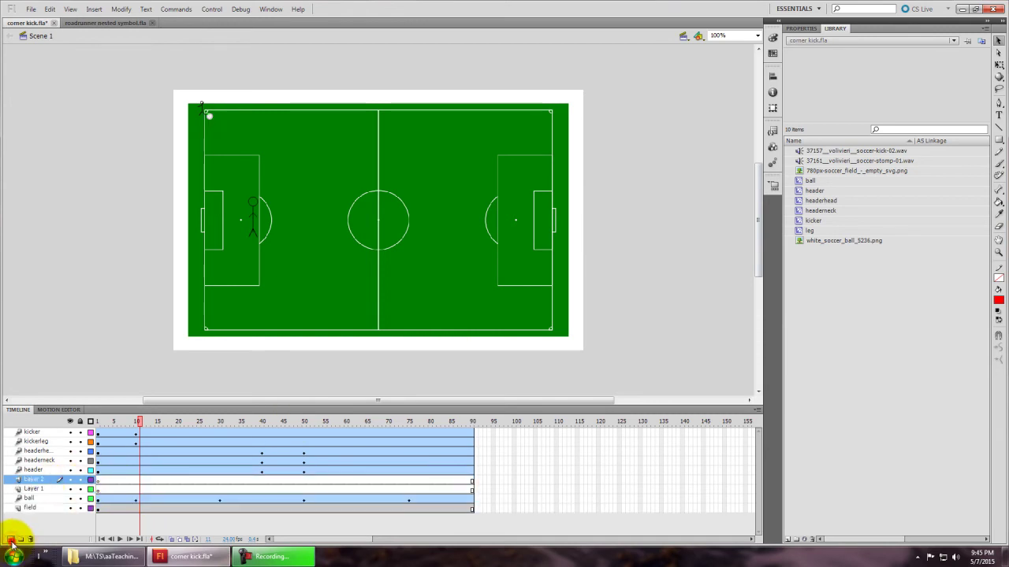
drag(28, 481, 24, 430)
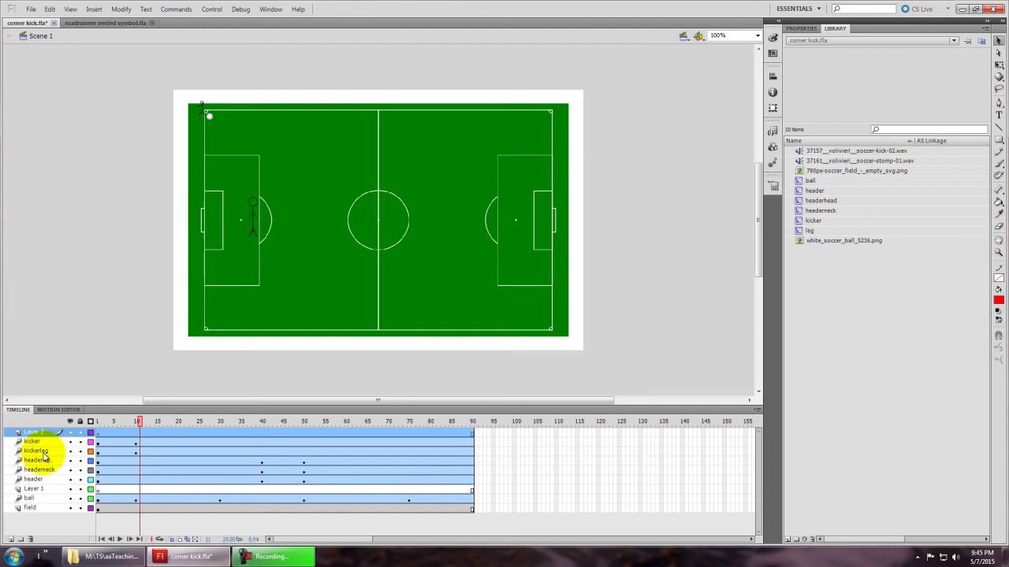
drag(37, 490, 32, 438)
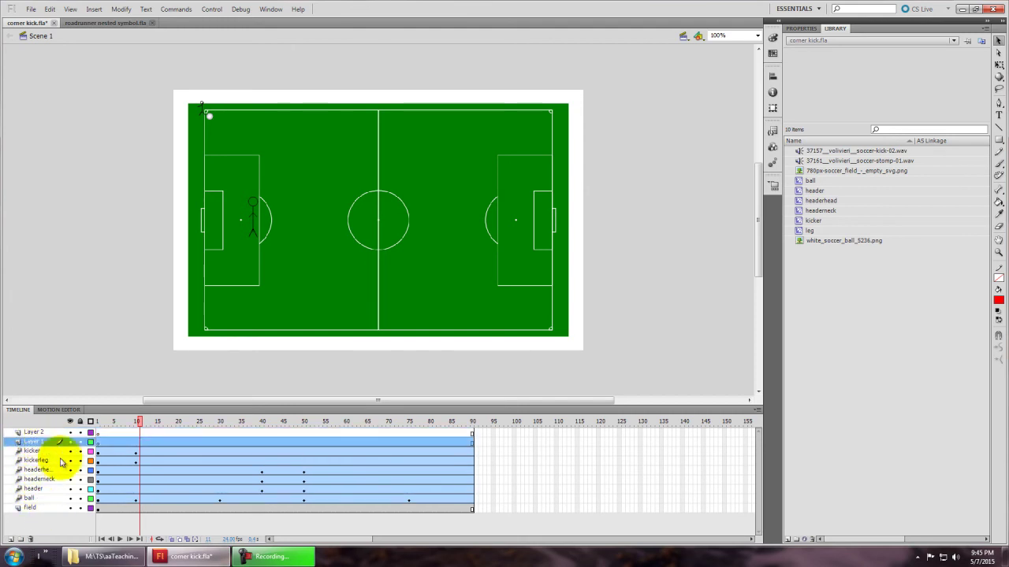
click(248, 526)
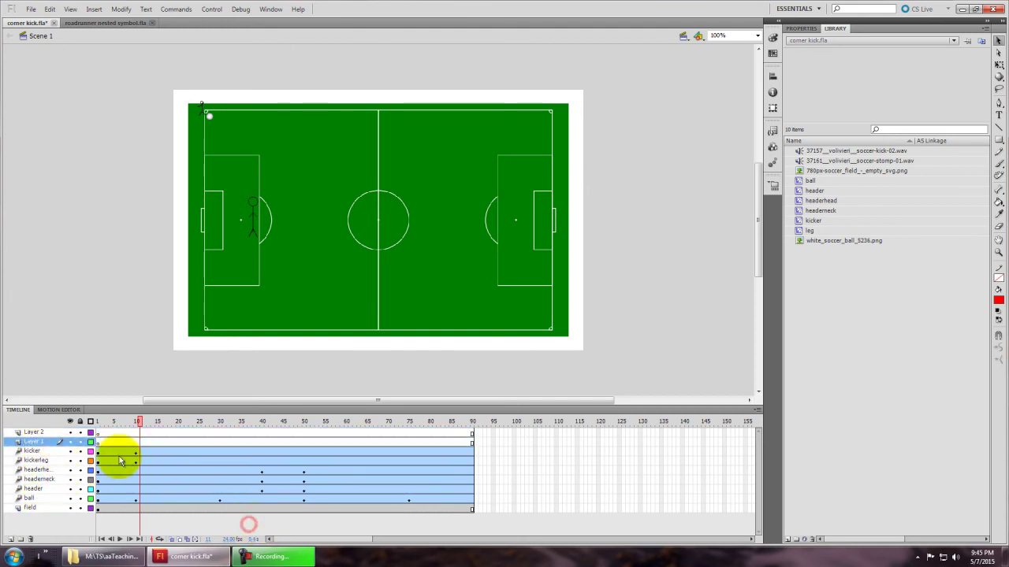
- Rename the lower new layer 'kick' and the top one 'head'
double_click(33, 442)
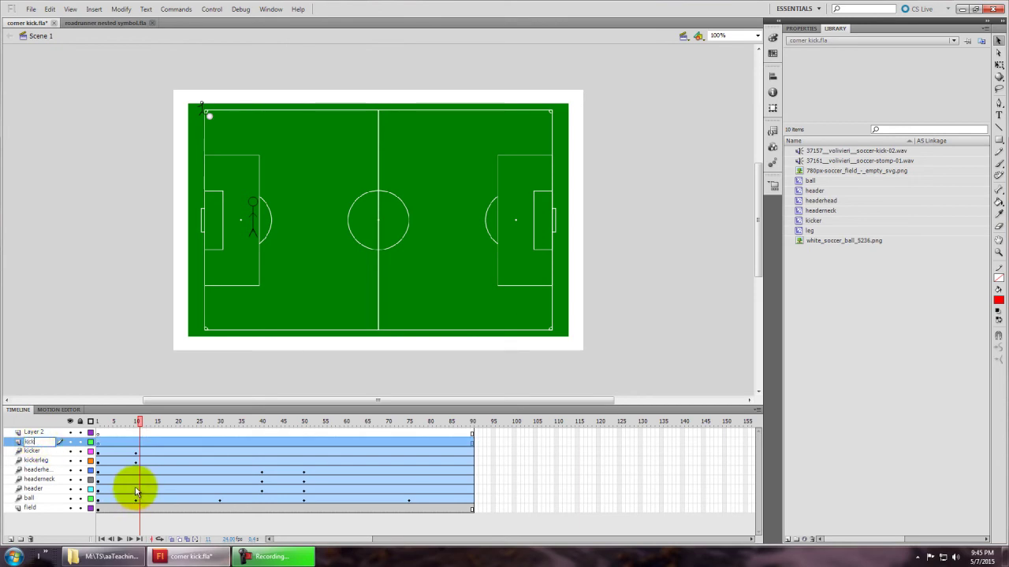
key(Return)
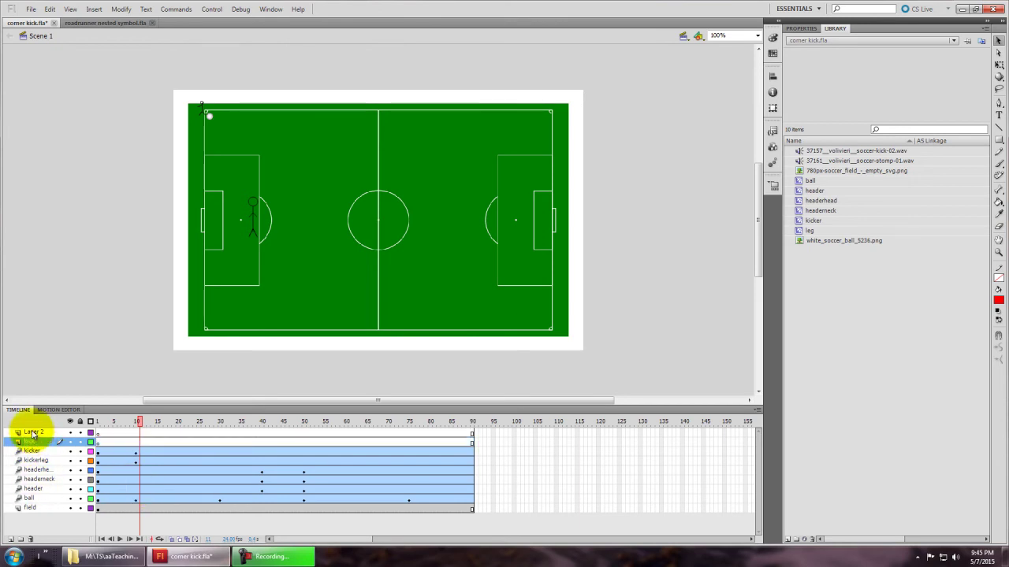
click(32, 431)
double_click(34, 432)
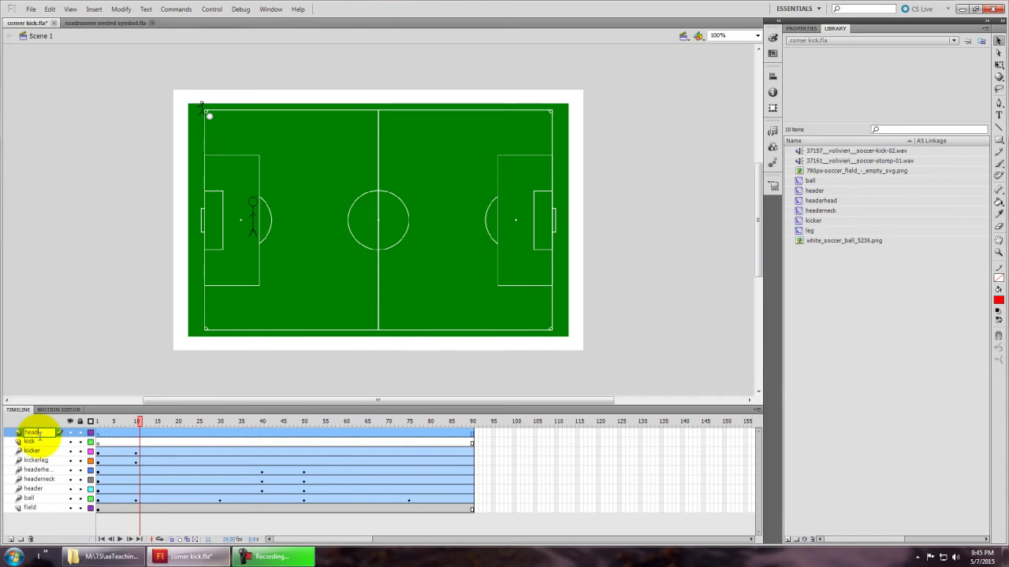
key(Return)
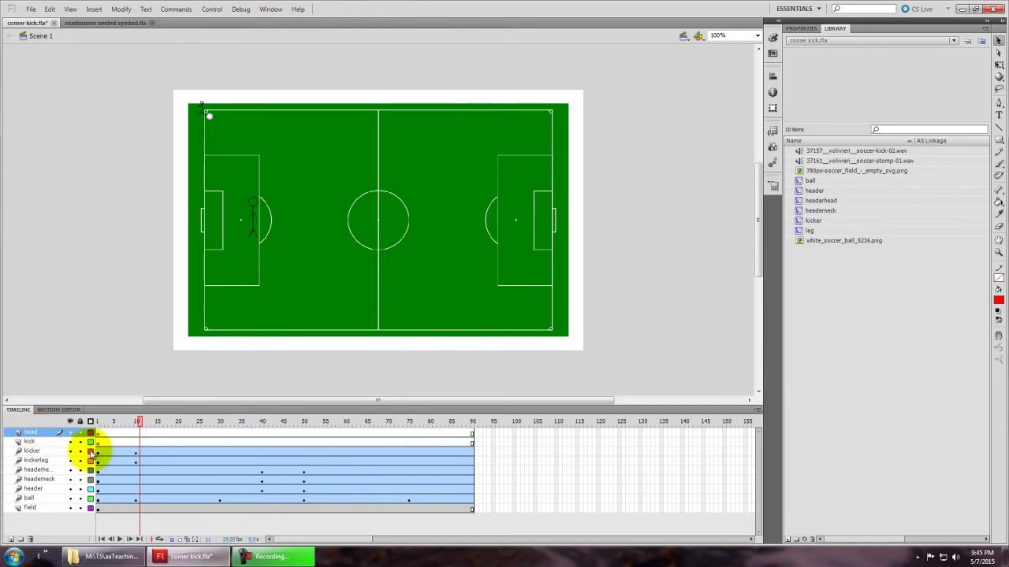
- Drag soccer-kick-02.wav from the Library onto the stage at frame 9 of the kick layer
click(131, 442)
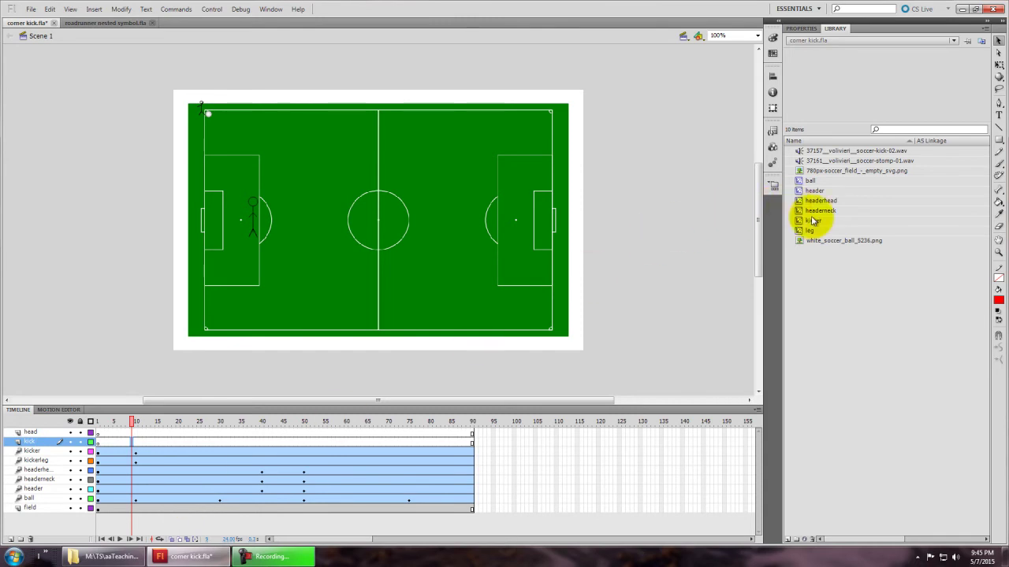
click(870, 152)
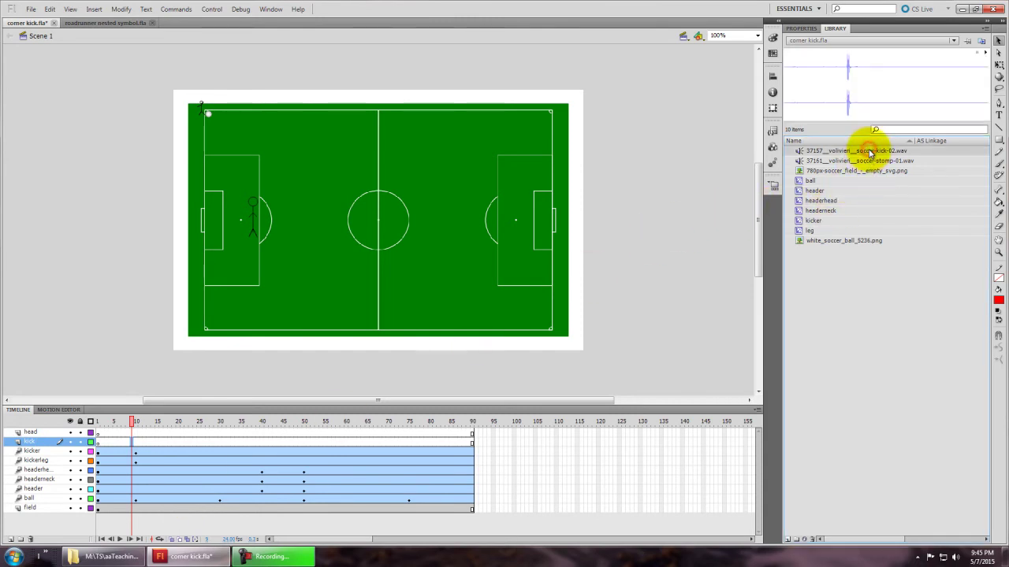
drag(870, 151, 378, 183)
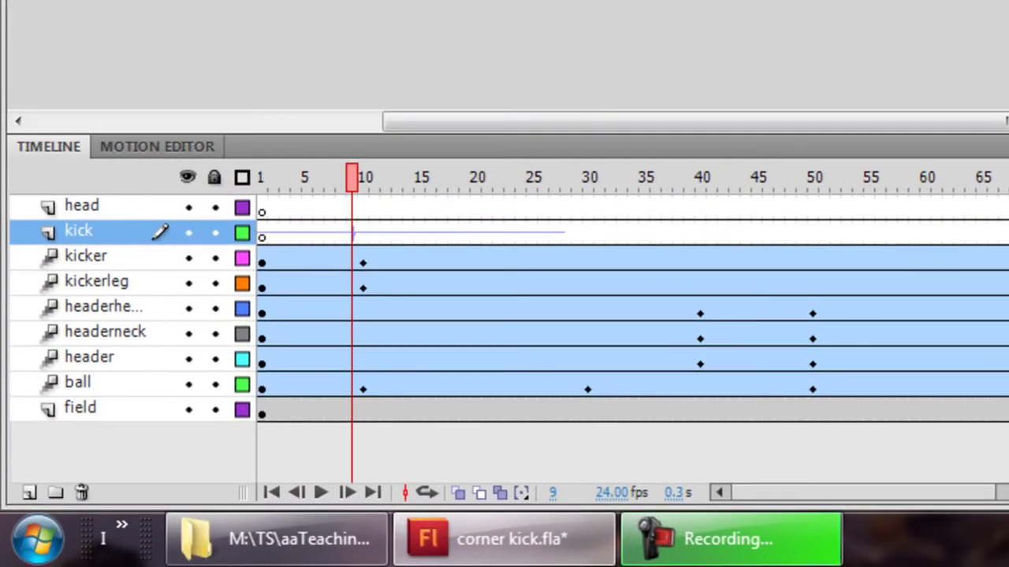
click(343, 175)
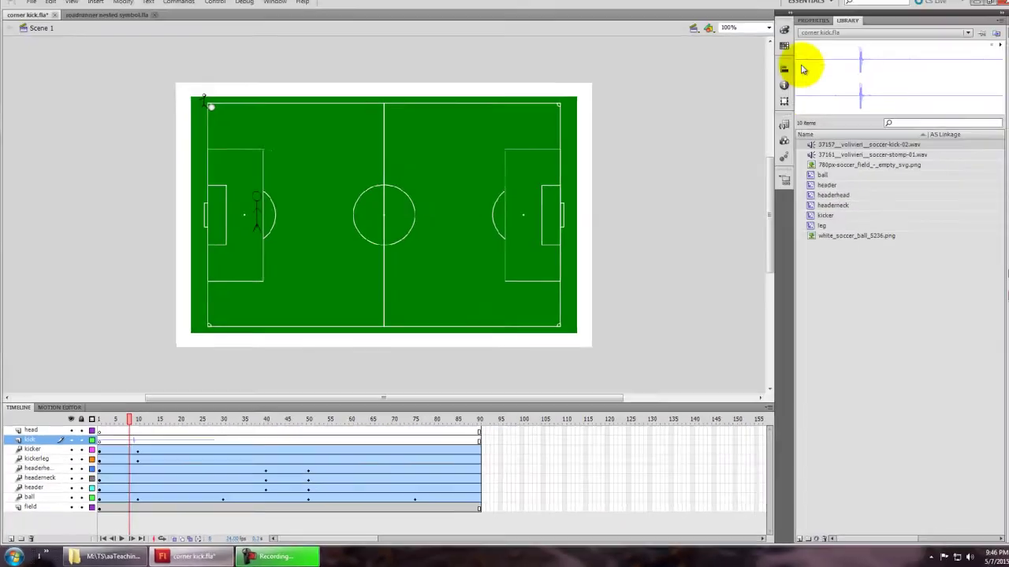
- In Properties, keep the kick sound's Sync on Stream and set its Repeat count to 0
click(813, 20)
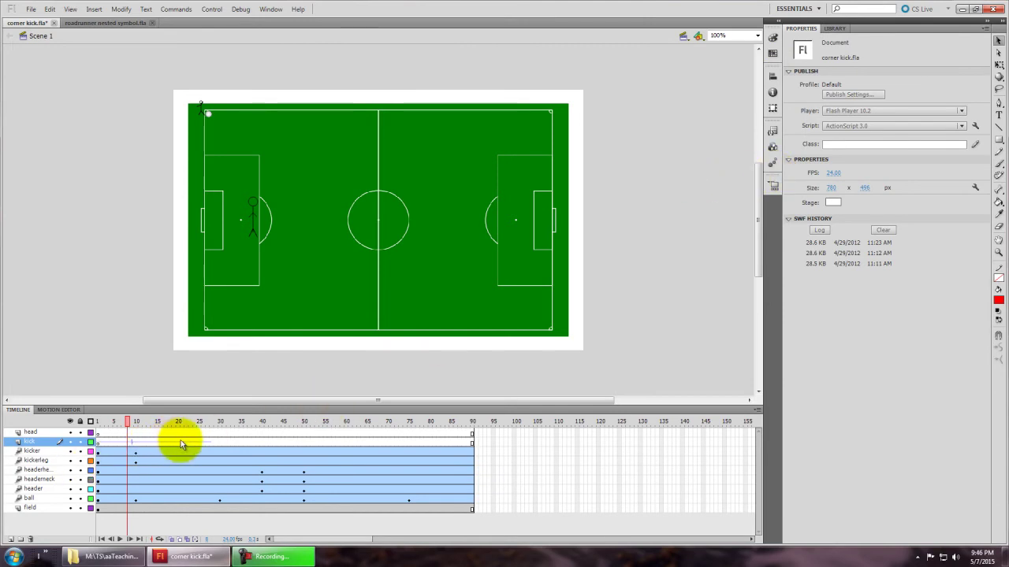
drag(107, 446, 157, 442)
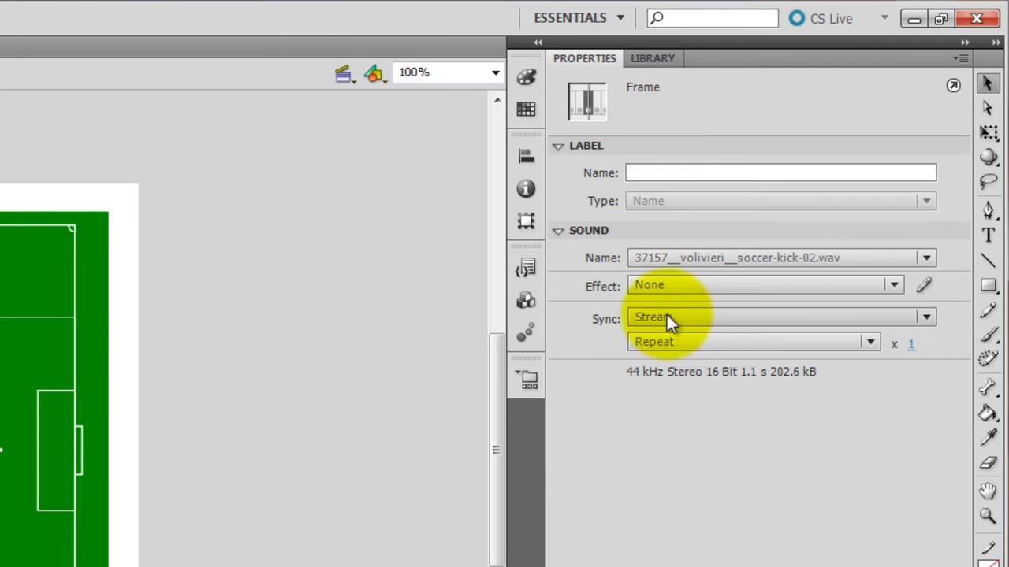
click(665, 314)
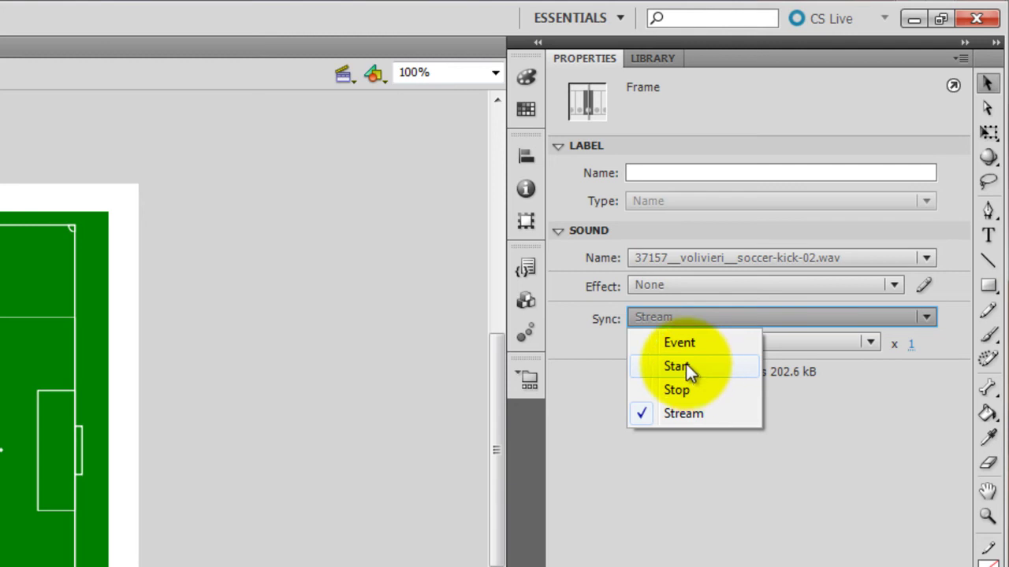
click(690, 415)
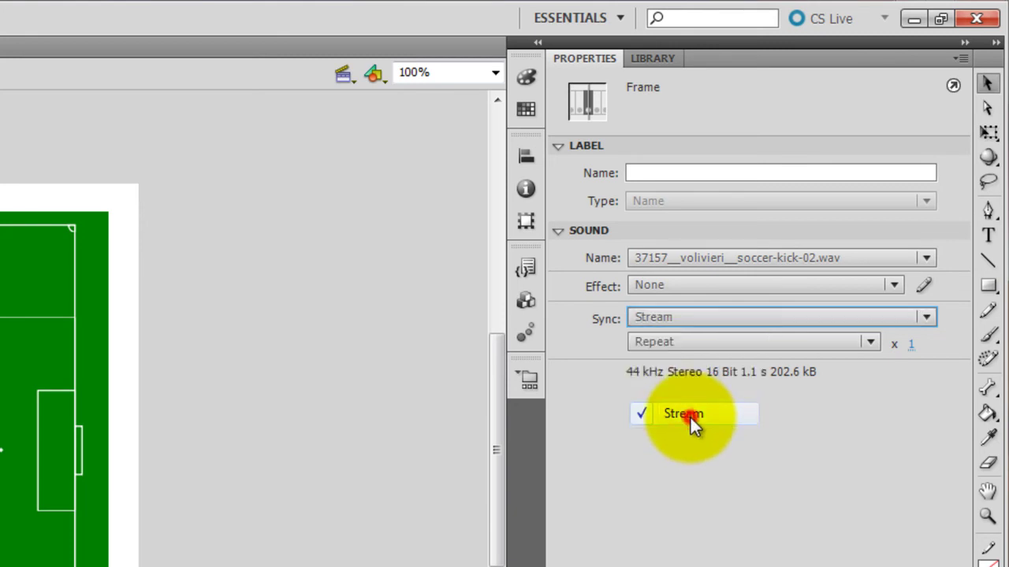
click(911, 345)
text(0)
key(Return)
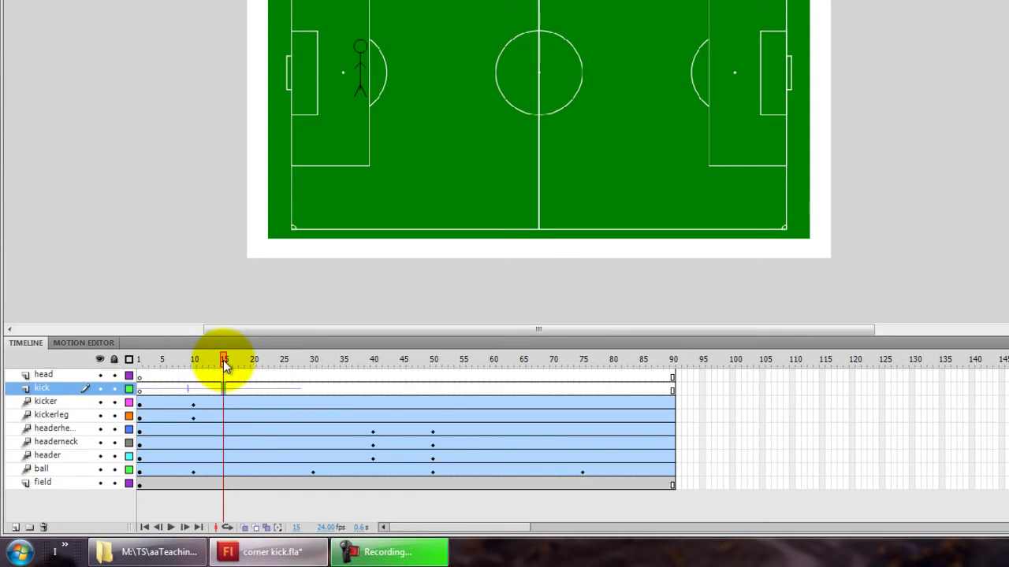
- Scrub the corner-kick animation to find frame 10, where the leg strikes the ball
drag(225, 365, 153, 360)
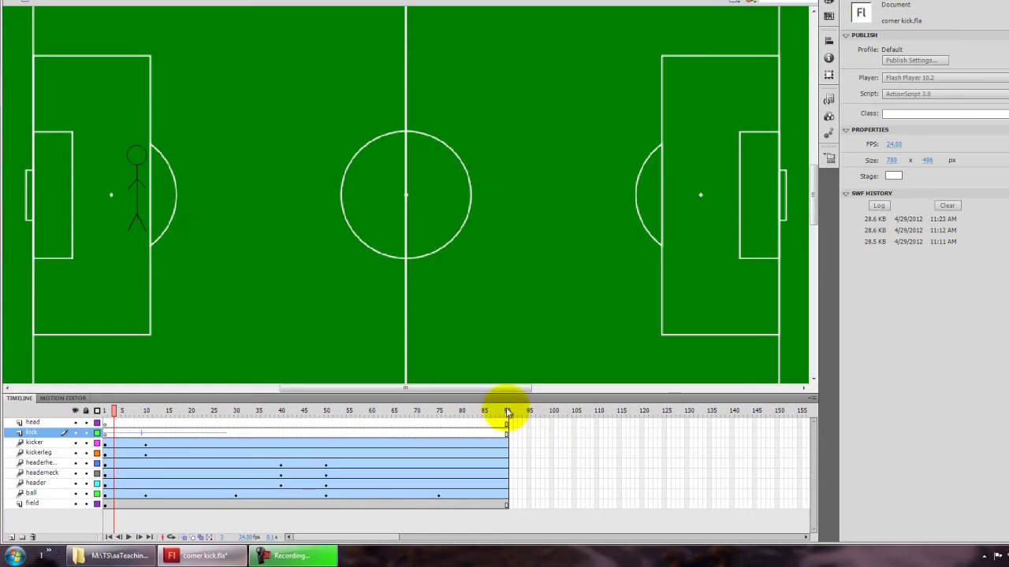
drag(507, 409, 473, 394)
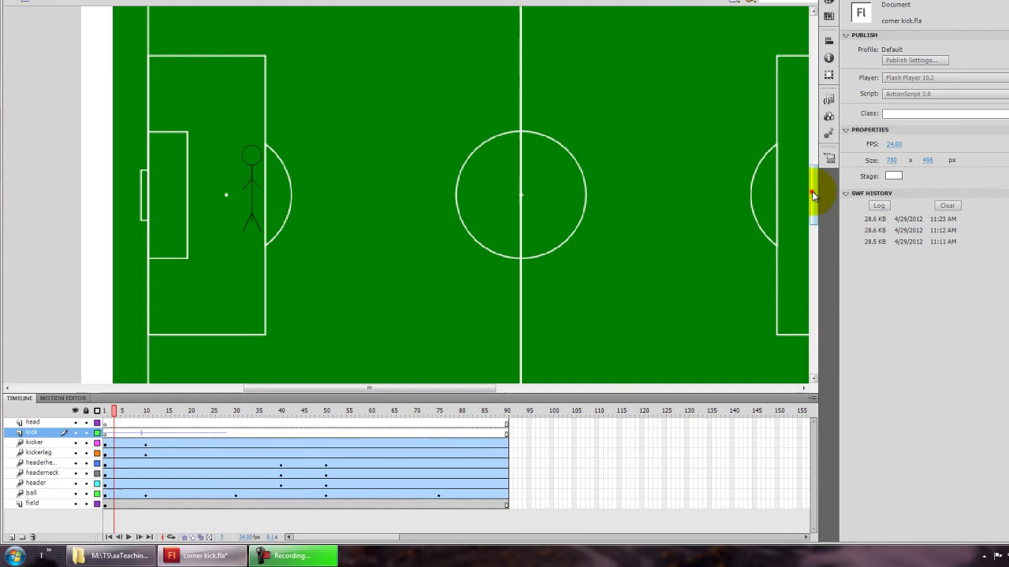
drag(815, 198, 811, 157)
click(236, 386)
click(118, 412)
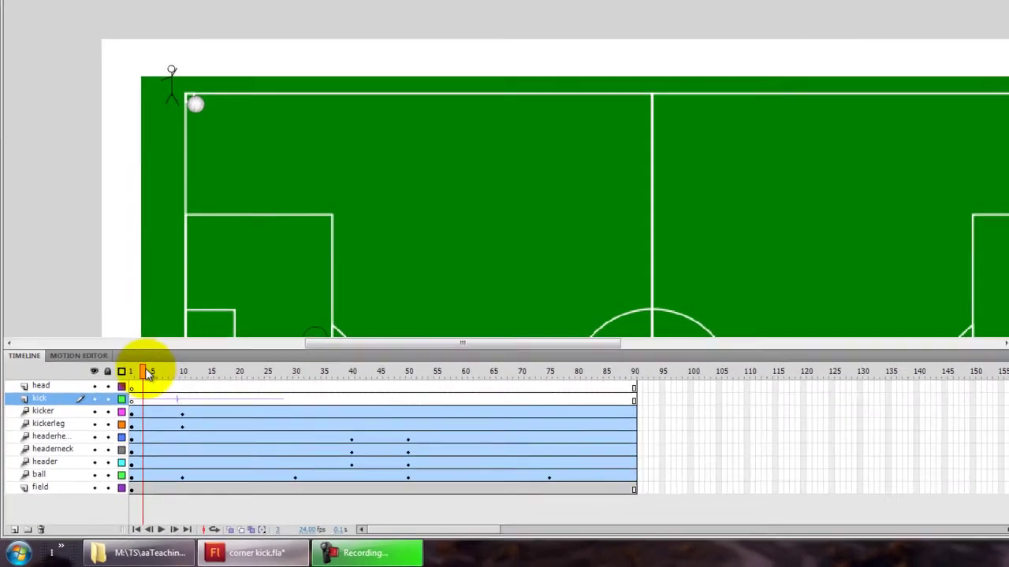
drag(147, 375, 197, 355)
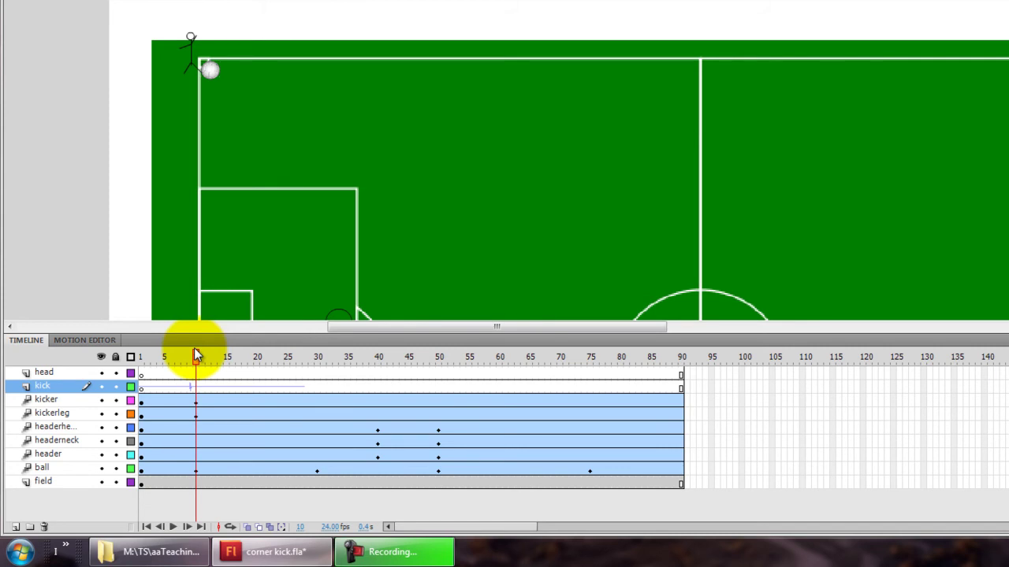
drag(194, 347, 178, 344)
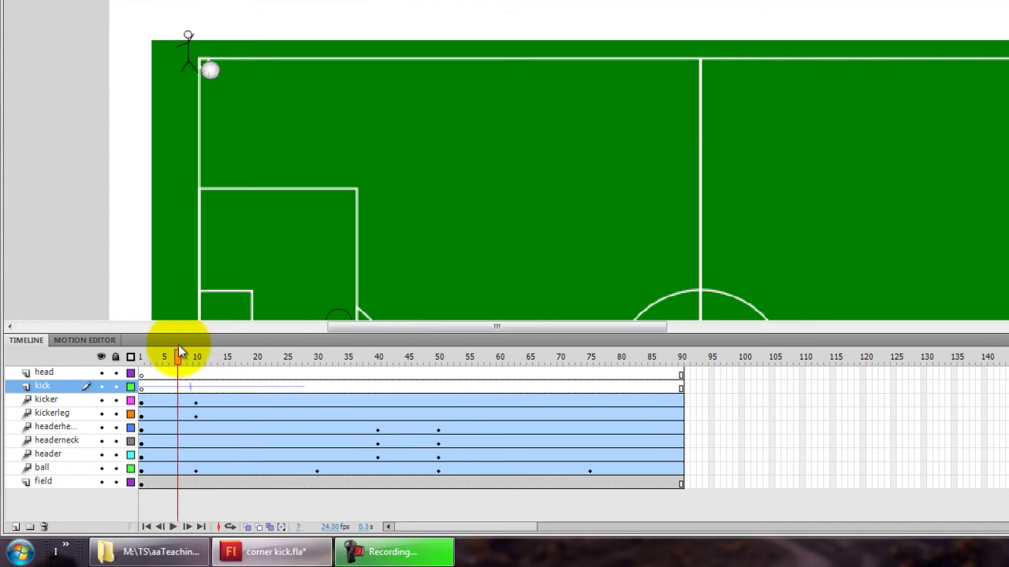
click(193, 410)
- Shift the kick sound's keyframe from frame 1 to frame 2 and preview the timing
key(F6)
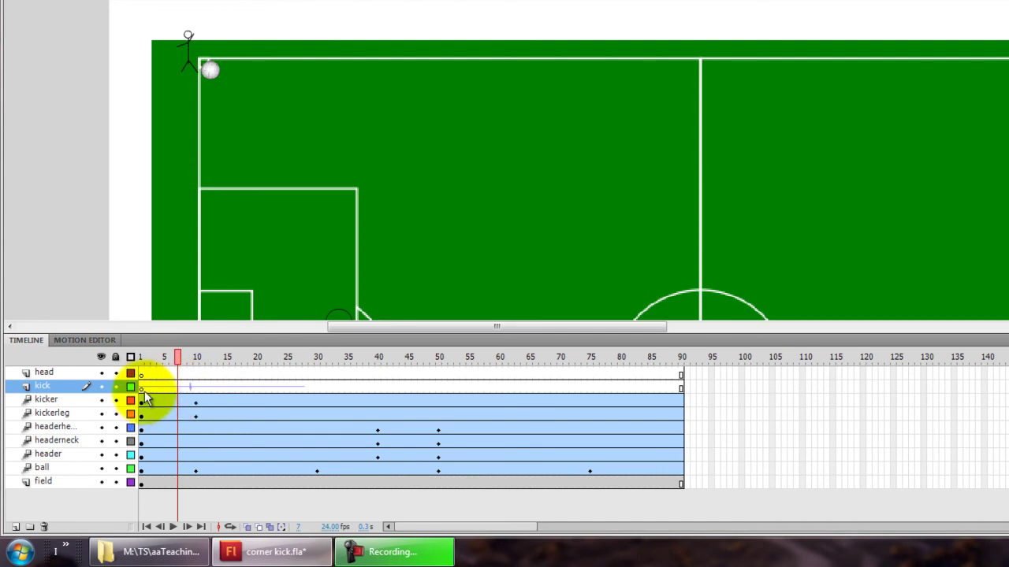
click(140, 389)
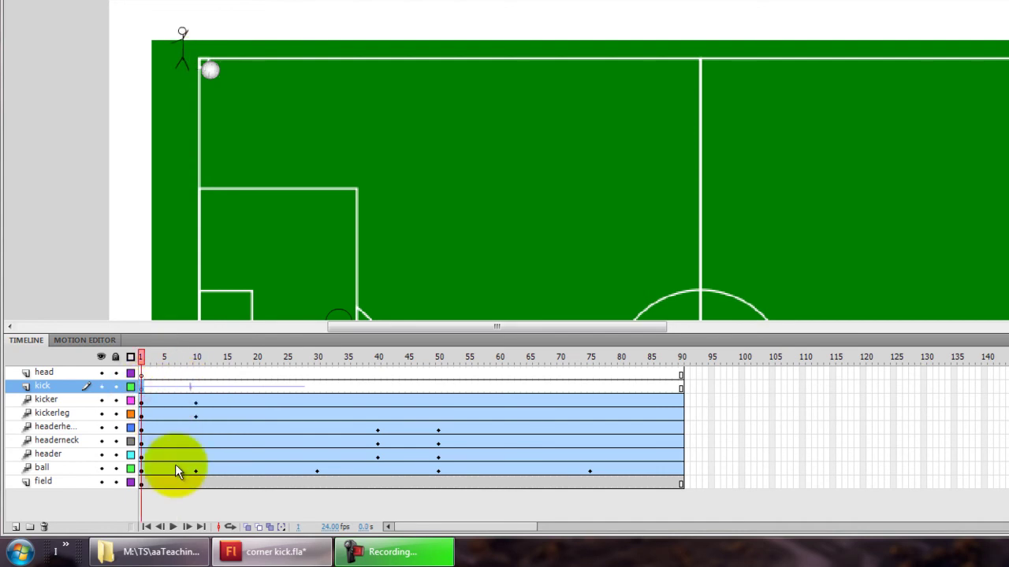
click(143, 391)
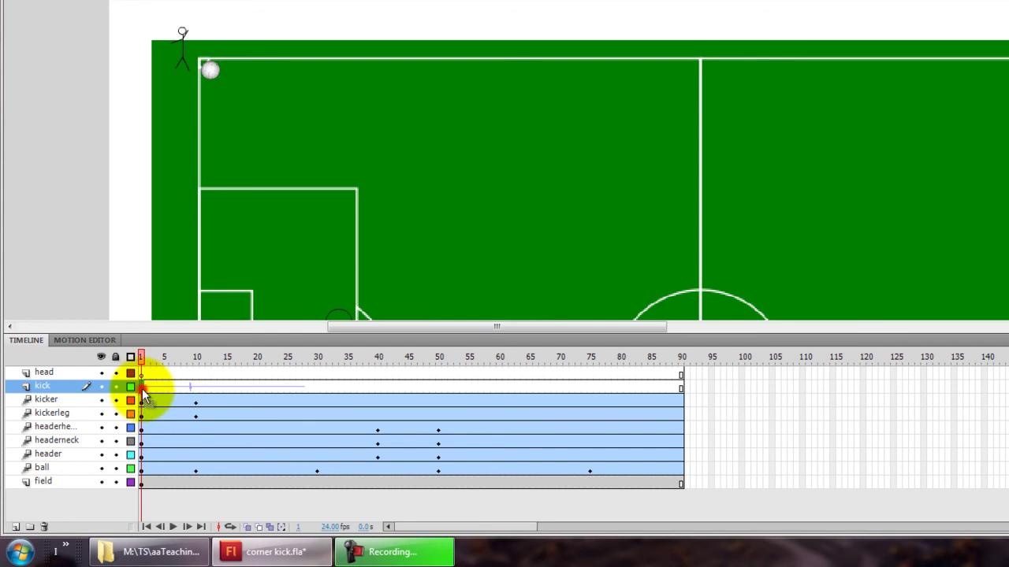
click(147, 388)
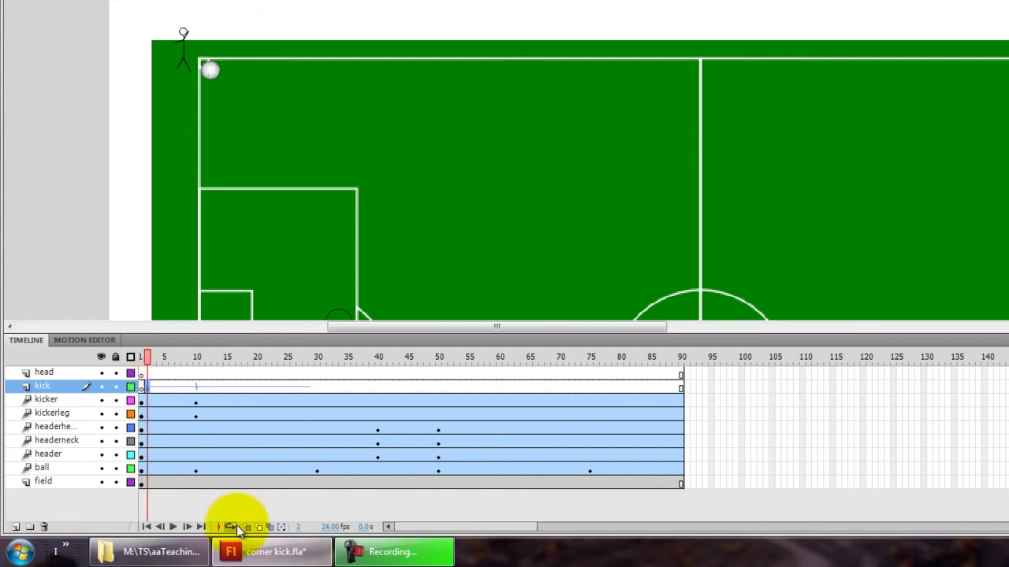
drag(149, 356, 197, 362)
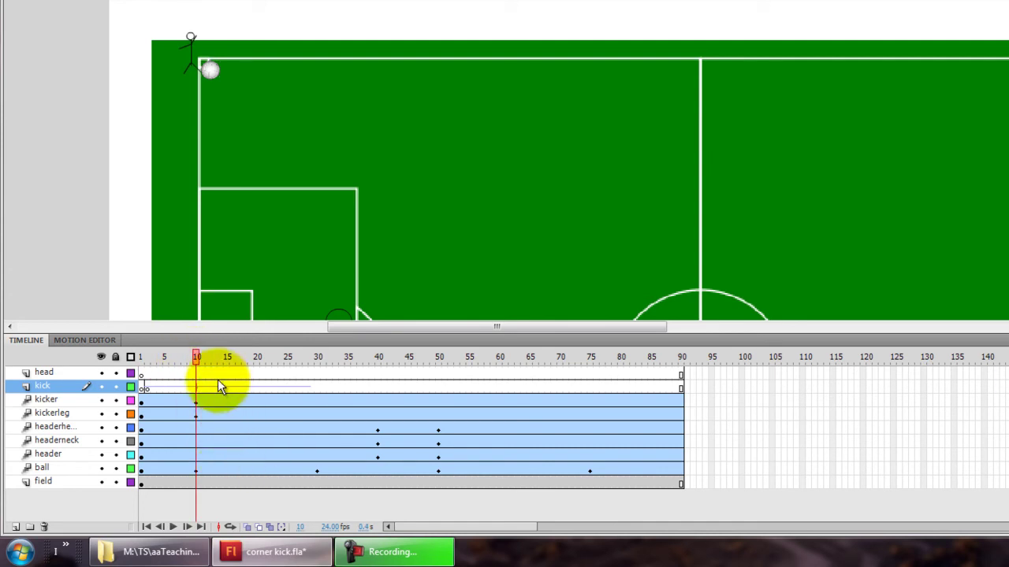
- Add soccer-stomp-01.wav from the Library to the head layer at frame 13
click(217, 373)
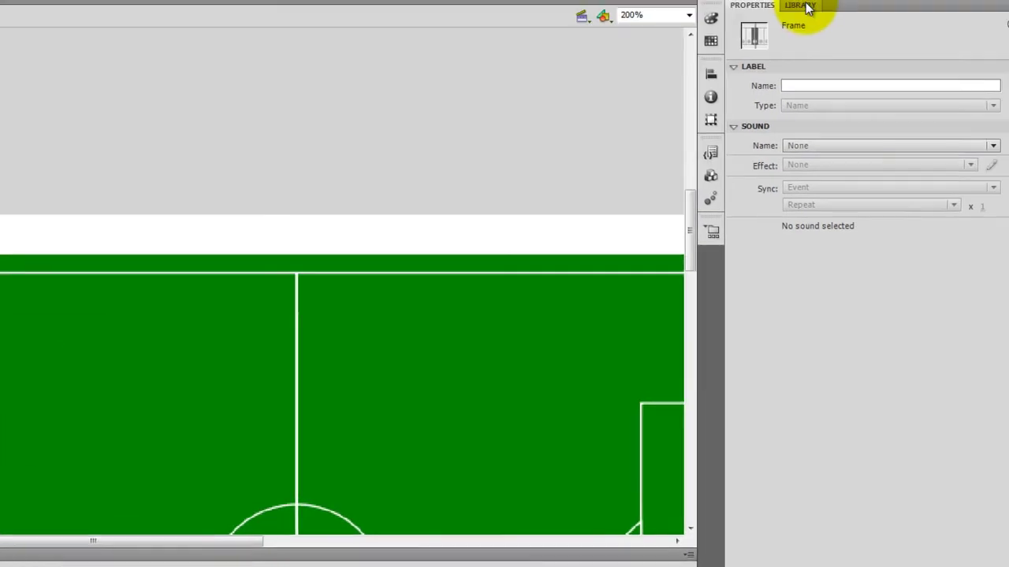
click(765, 23)
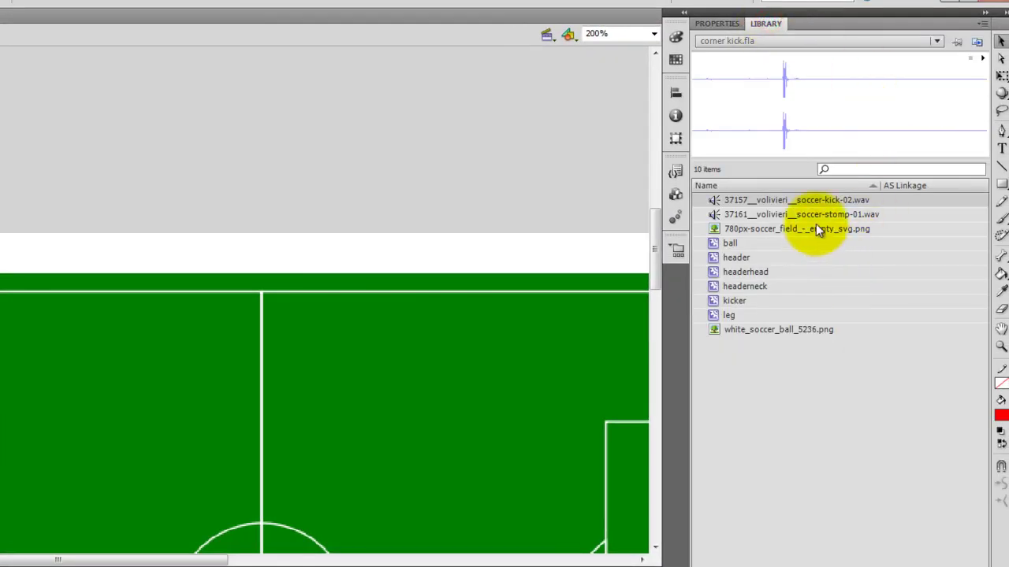
click(789, 214)
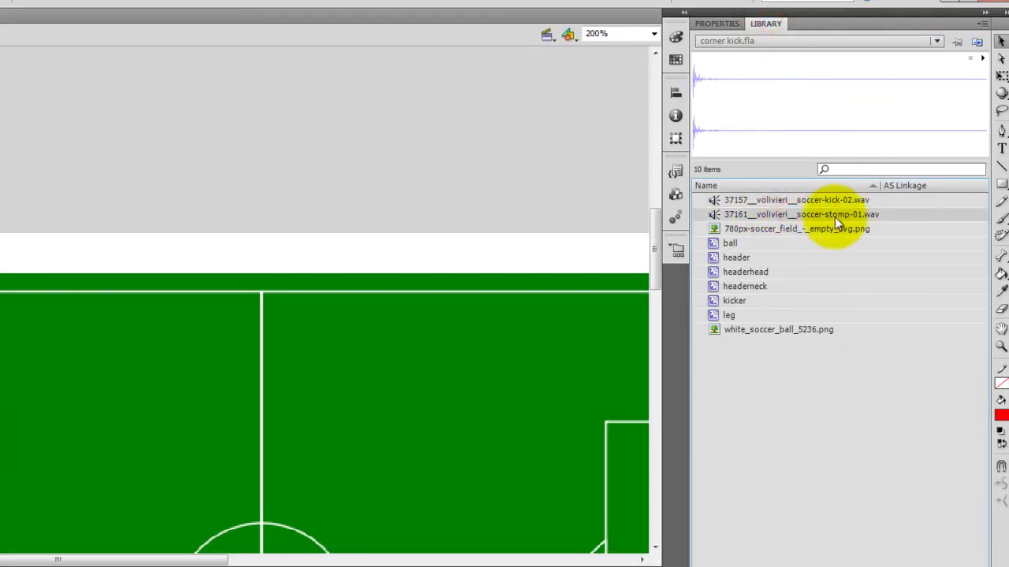
drag(826, 217, 205, 330)
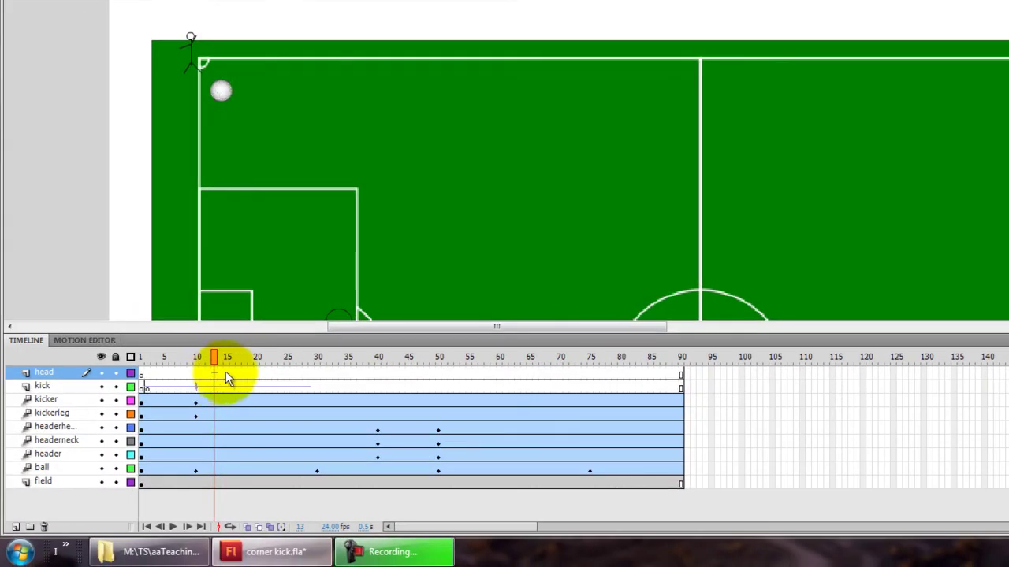
click(233, 381)
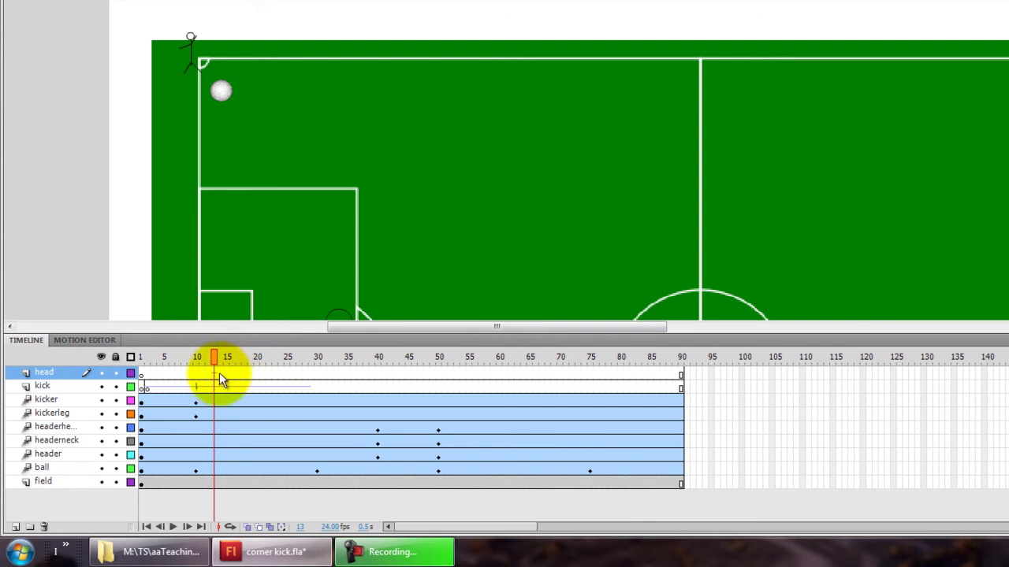
click(219, 373)
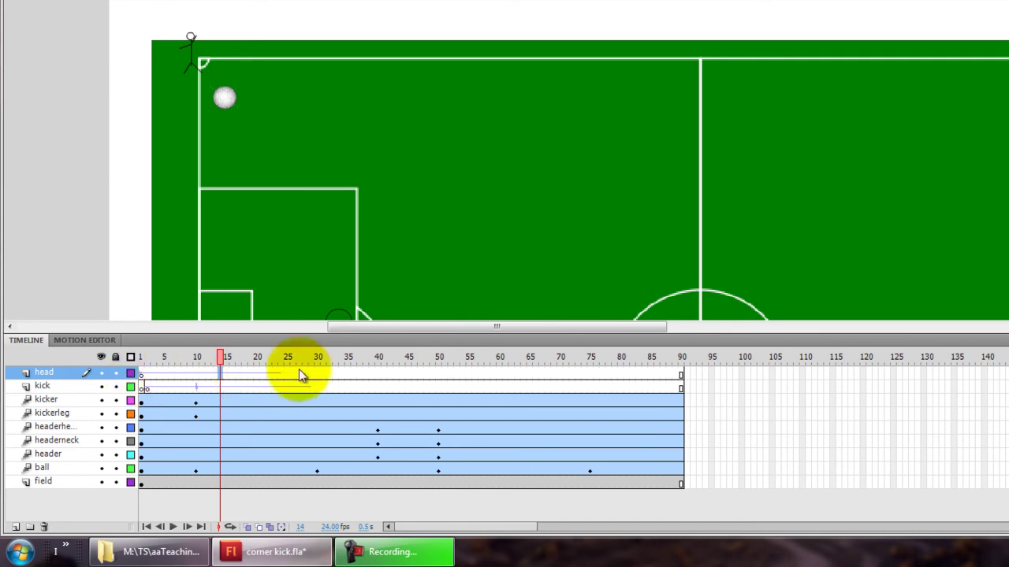
- Drag the stomp sound's keyframe to start near frame 49, where the ball meets the head
scroll(786, 231, down, 5)
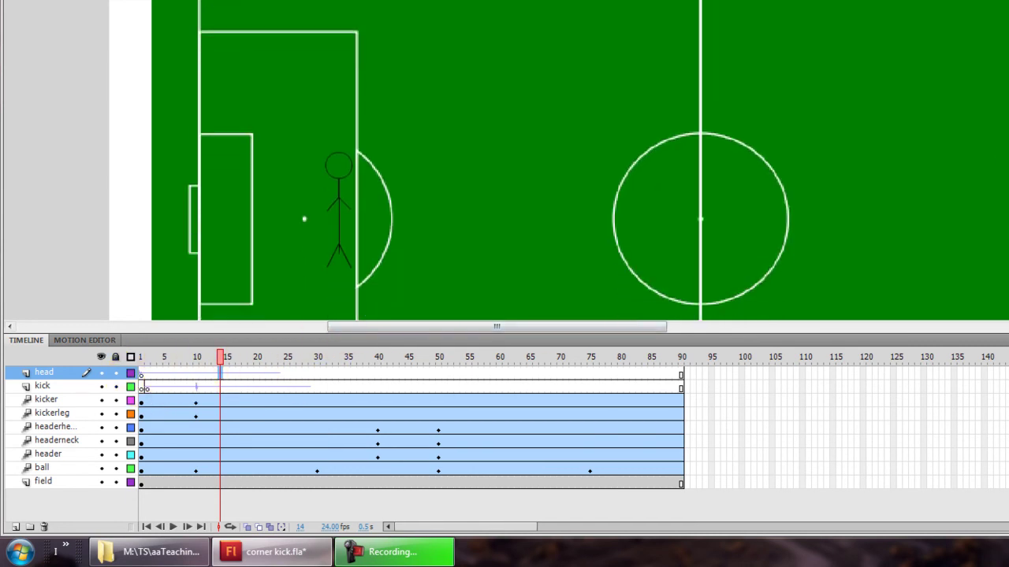
drag(223, 358, 143, 357)
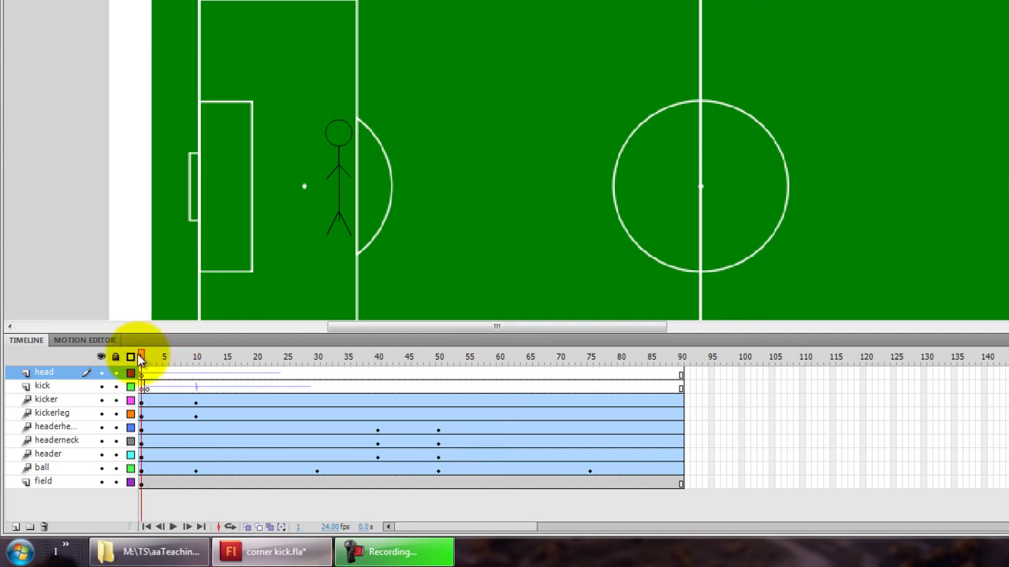
drag(135, 358, 432, 394)
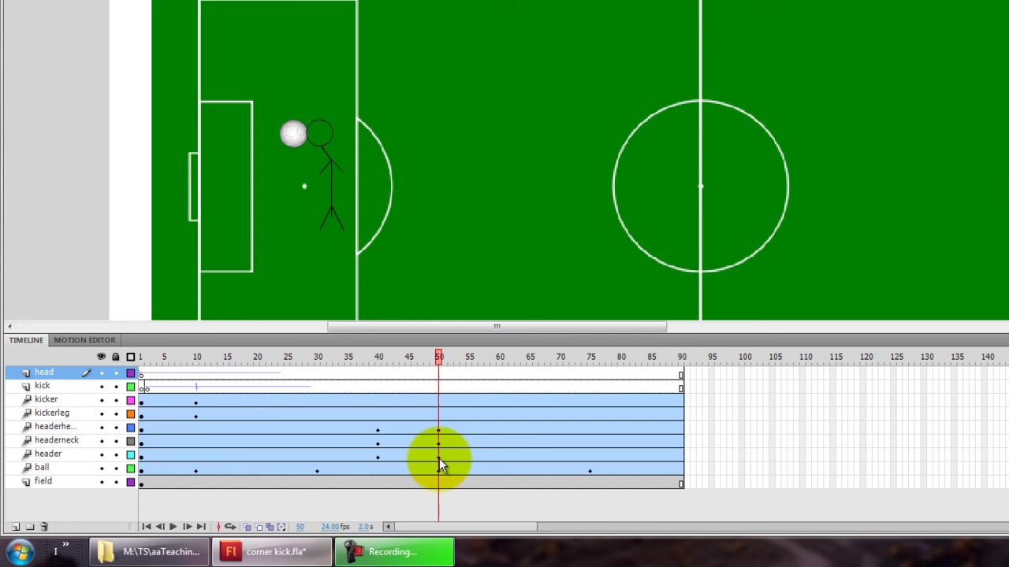
click(142, 375)
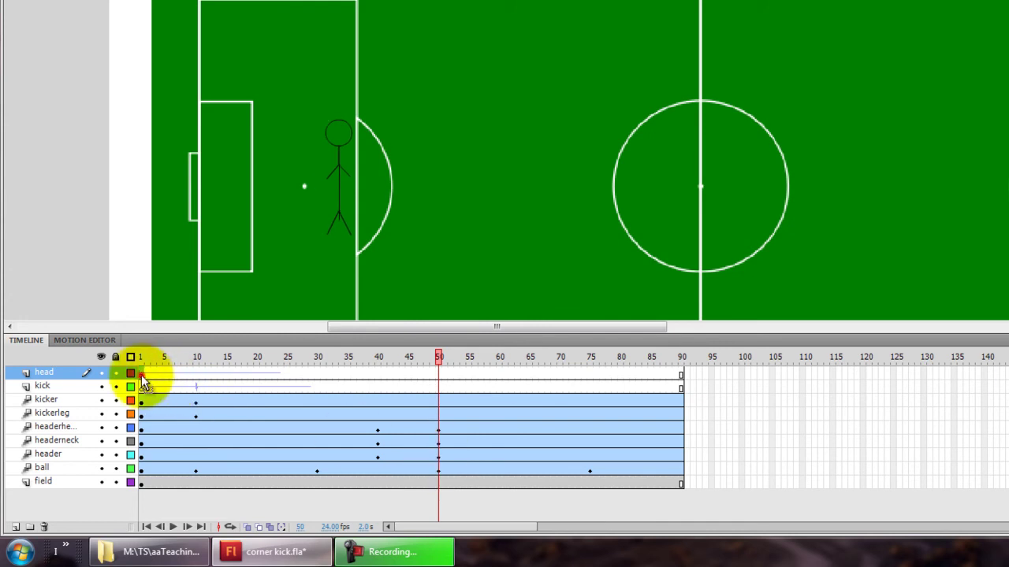
mouse_move(142, 375)
mouse_down()
mouse_move(454, 386)
mouse_move(374, 361)
mouse_move(79, 333)
mouse_up()
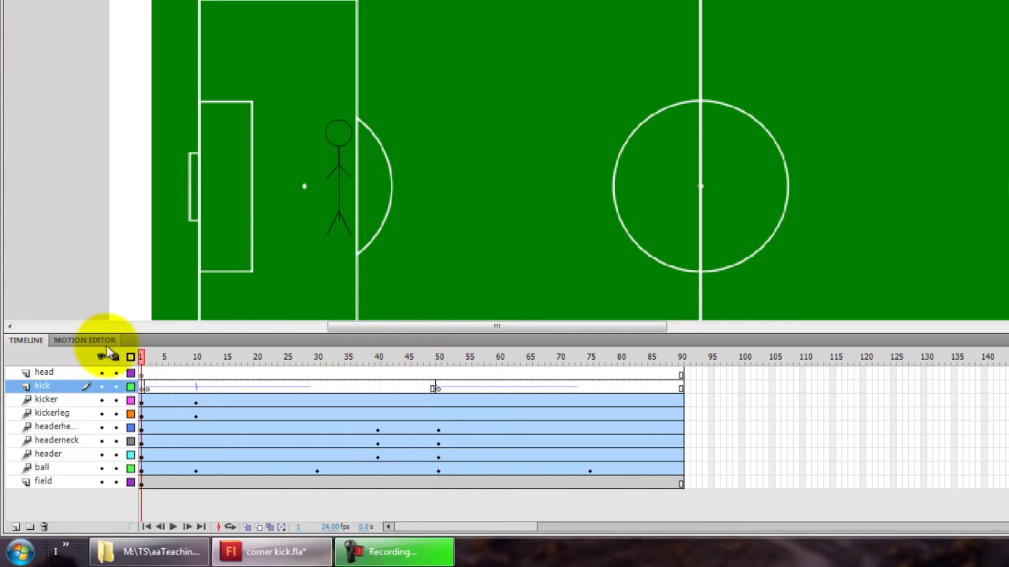
drag(149, 363, 245, 387)
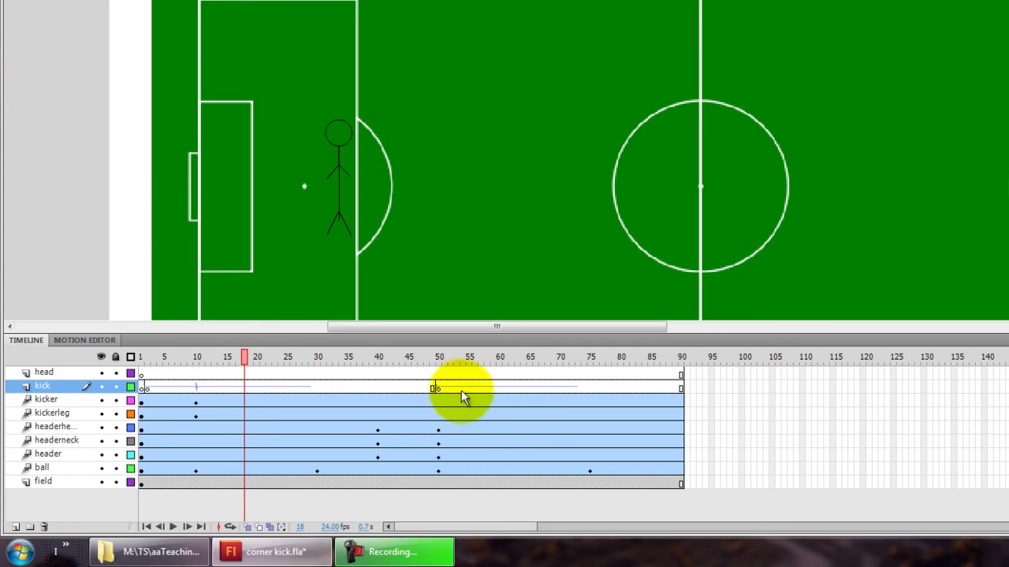
- Undo the three misplaced moves and drag the head layer's stomp keyframe to frame 49
key(ctrl+z)
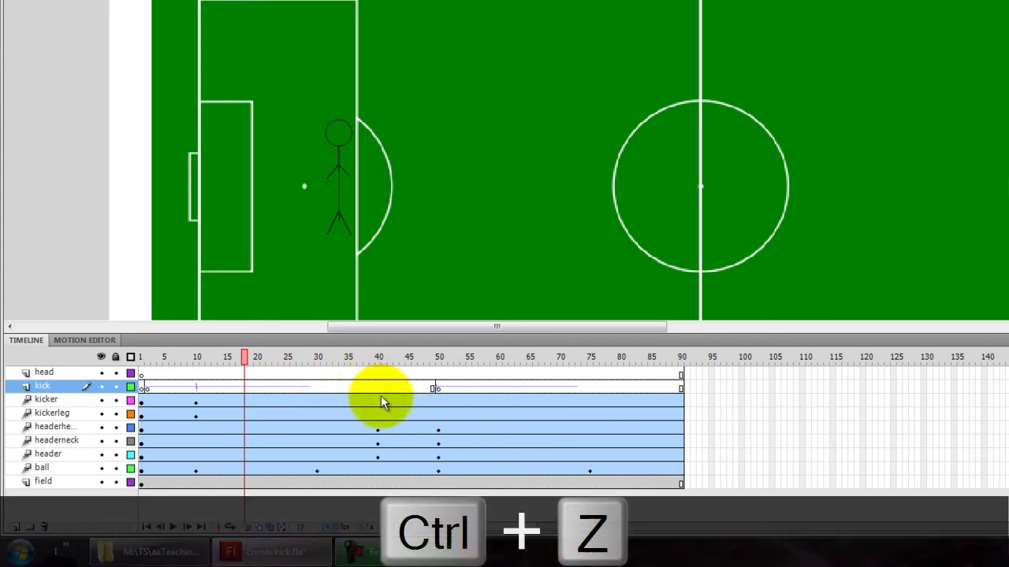
key(ctrl+z)
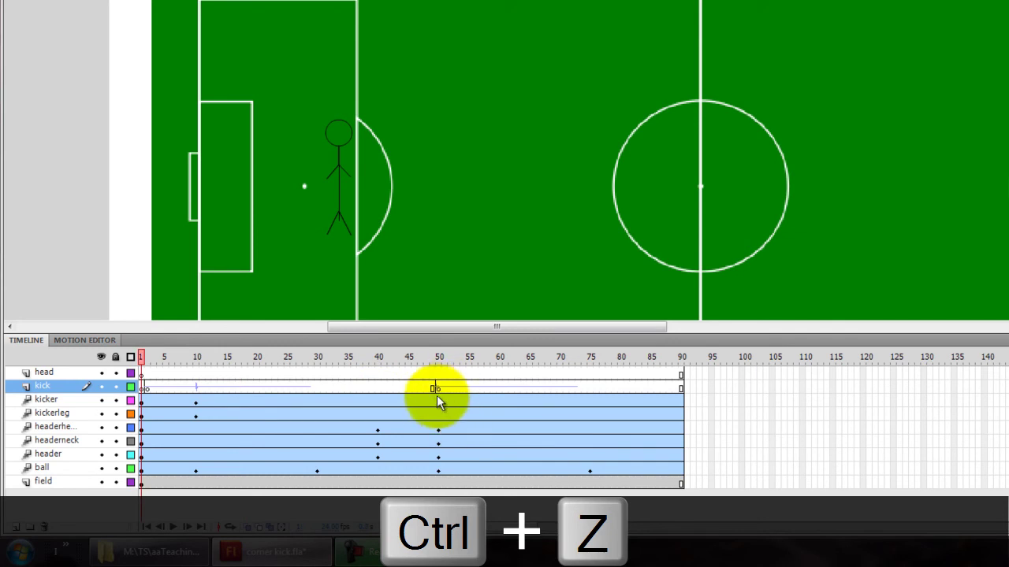
key(ctrl+z)
key(ctrl+z)
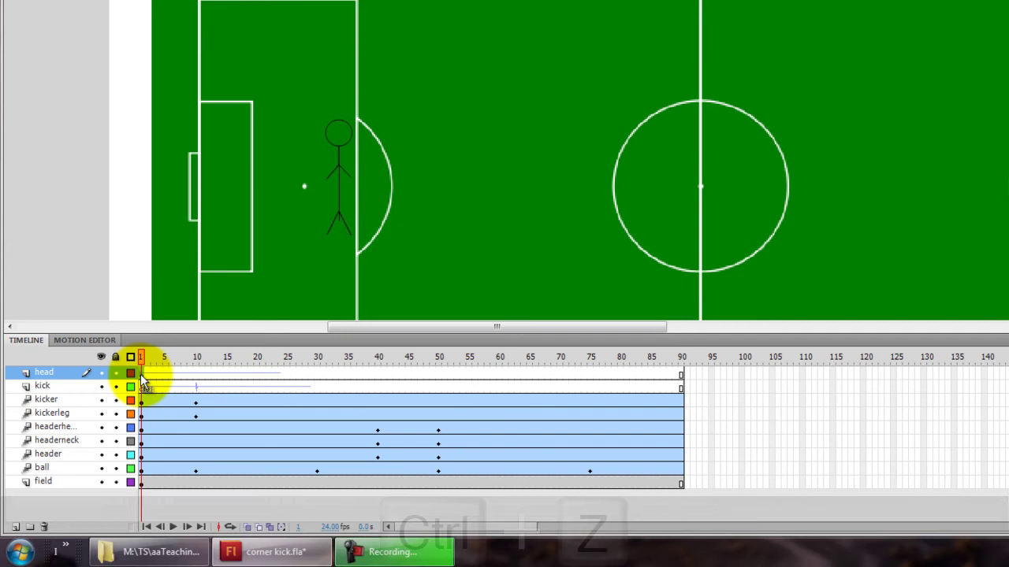
drag(140, 374, 443, 377)
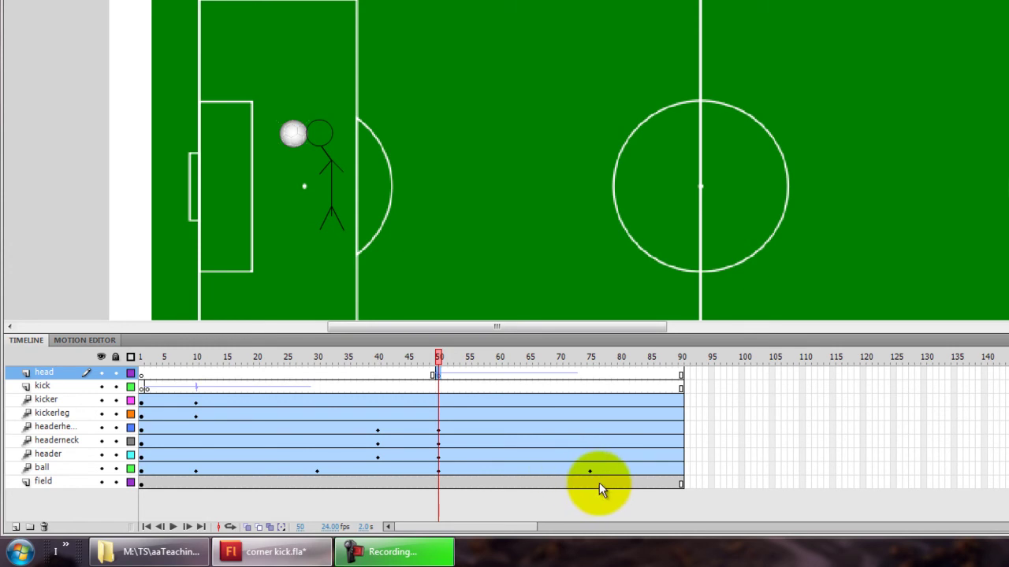
drag(437, 361, 137, 356)
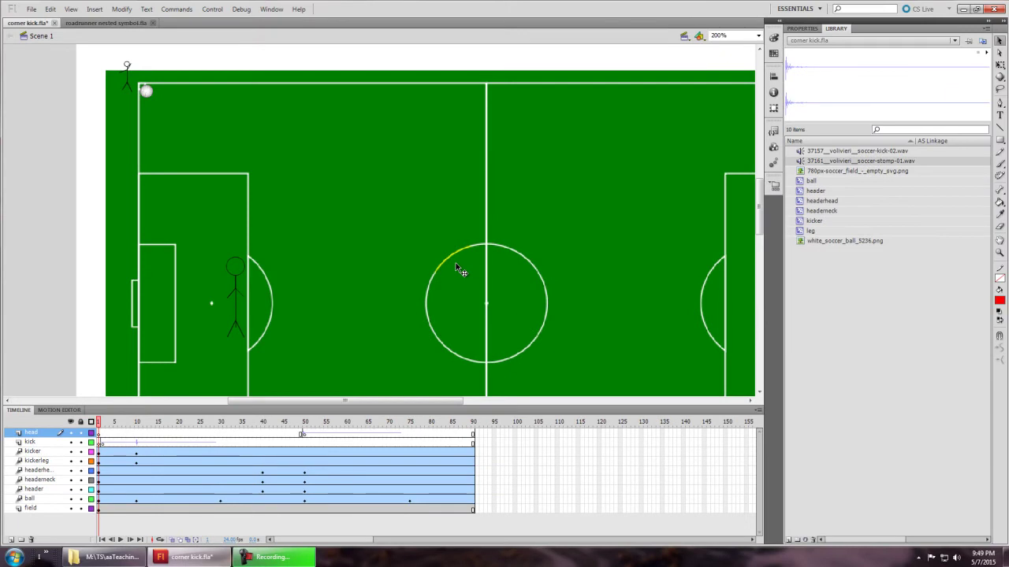
key(ctrl+Return)
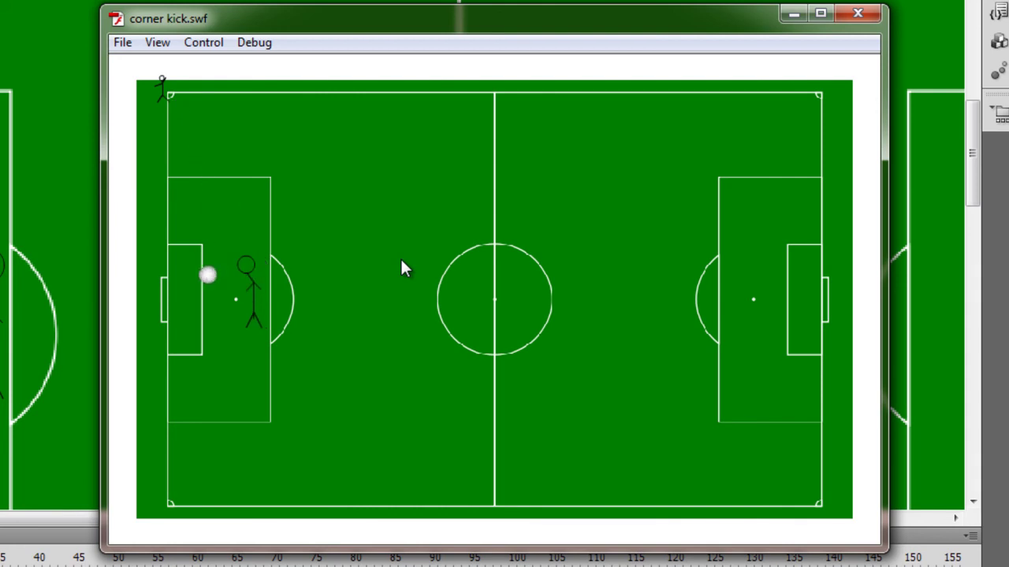
click(860, 16)
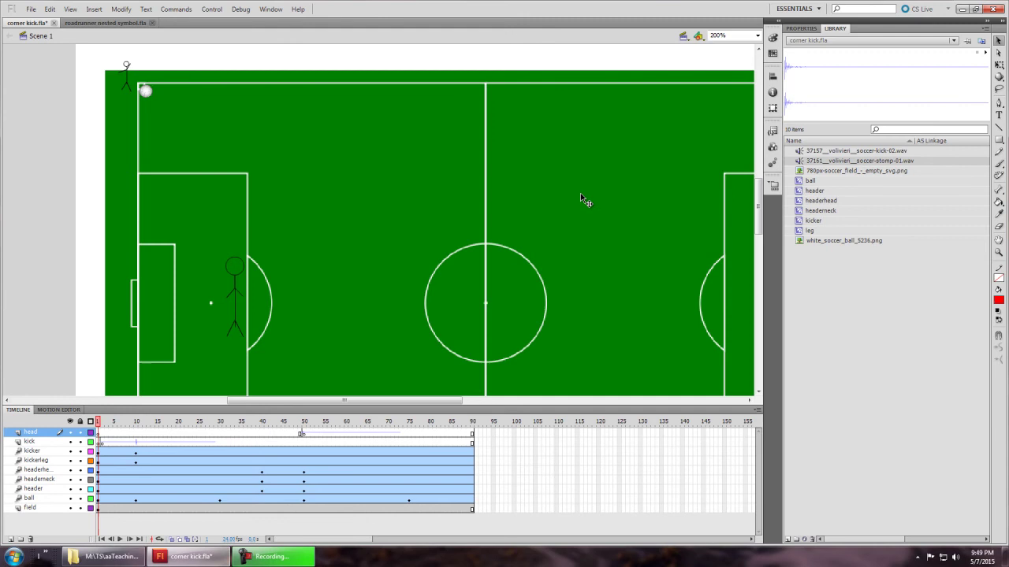
- Switch to roadrunner nested symbol.fla and import 66-roadrunner_closing.mp3 into its library
click(81, 22)
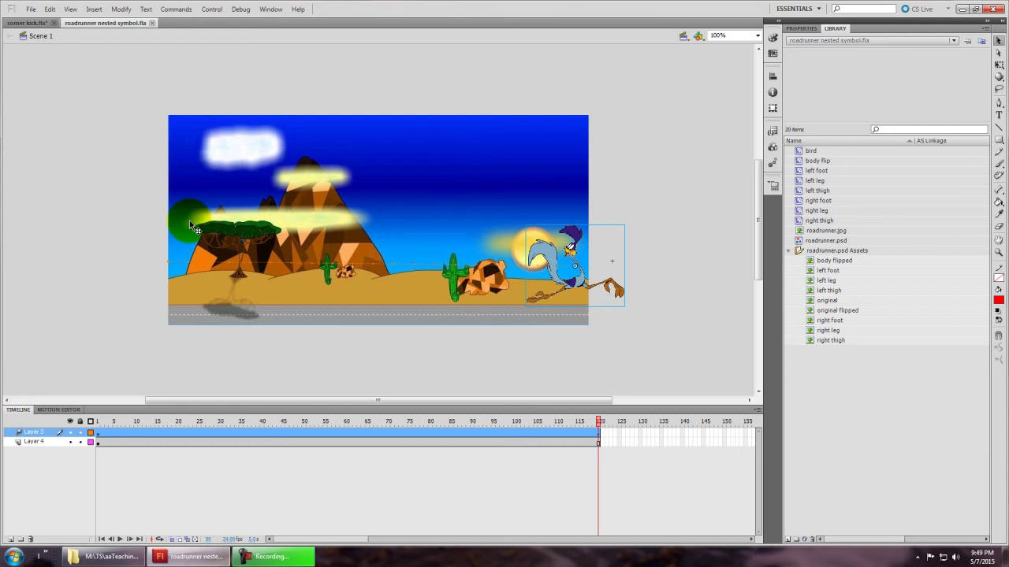
click(31, 8)
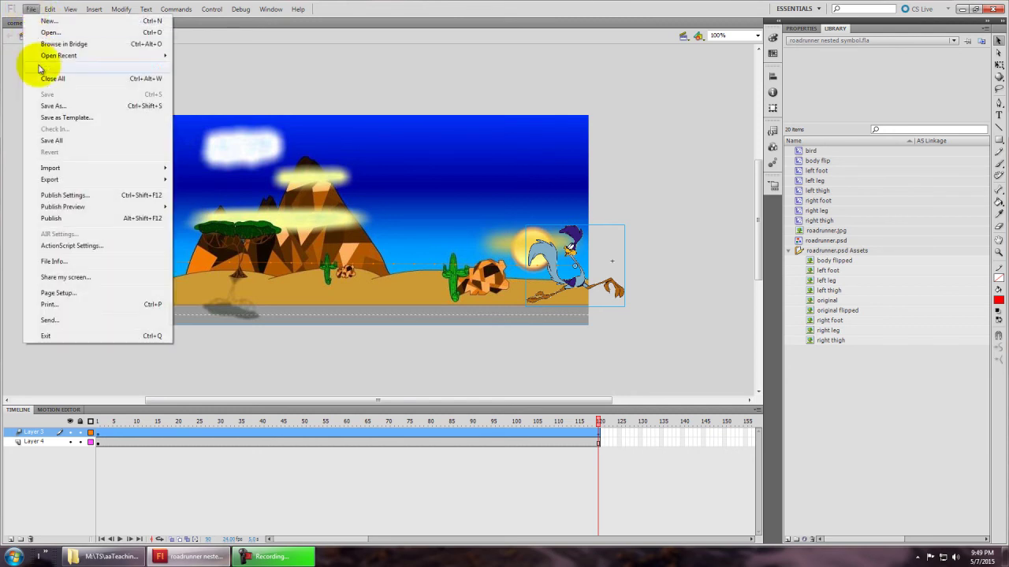
mouse_move(54, 167)
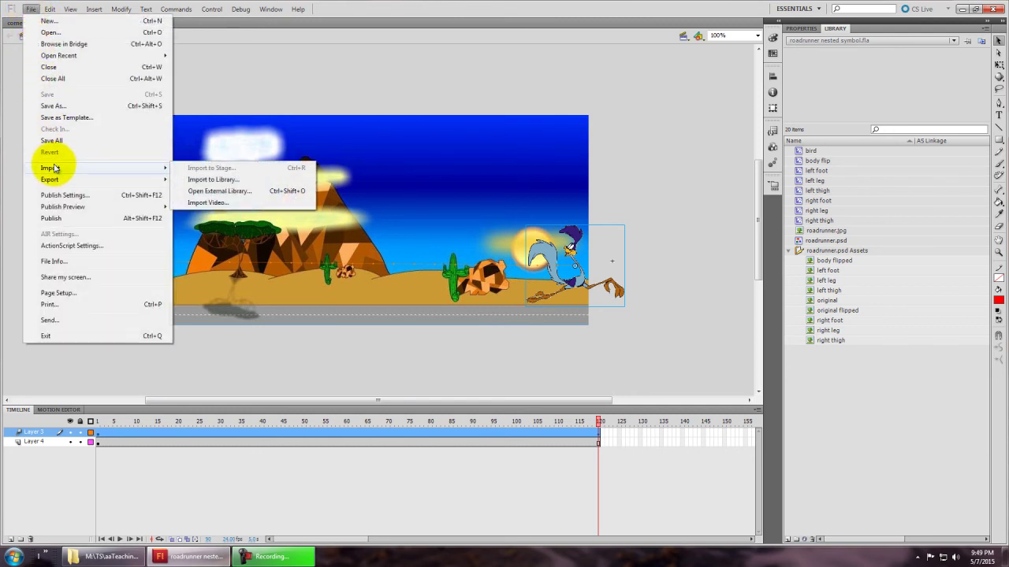
click(209, 180)
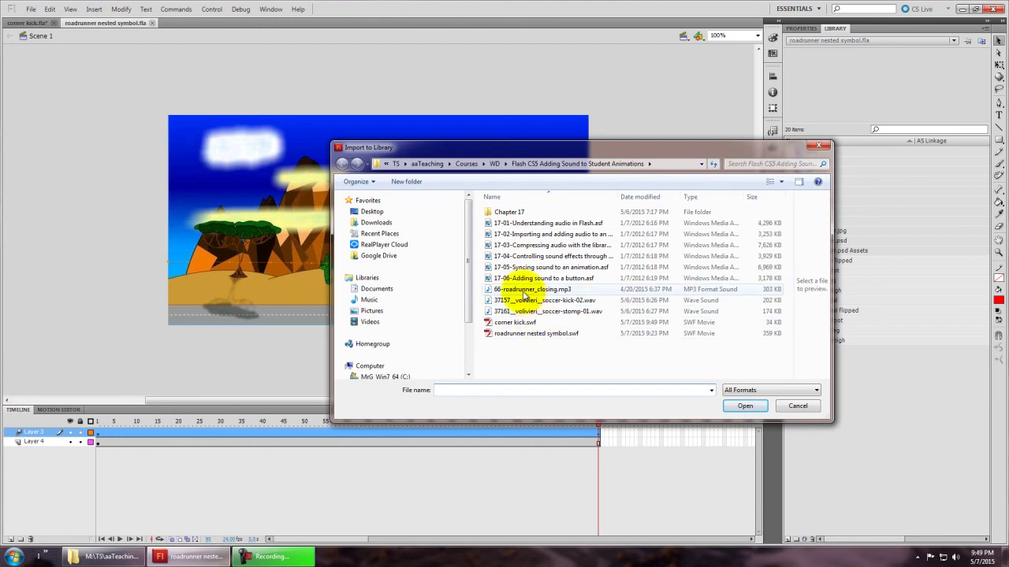
click(517, 290)
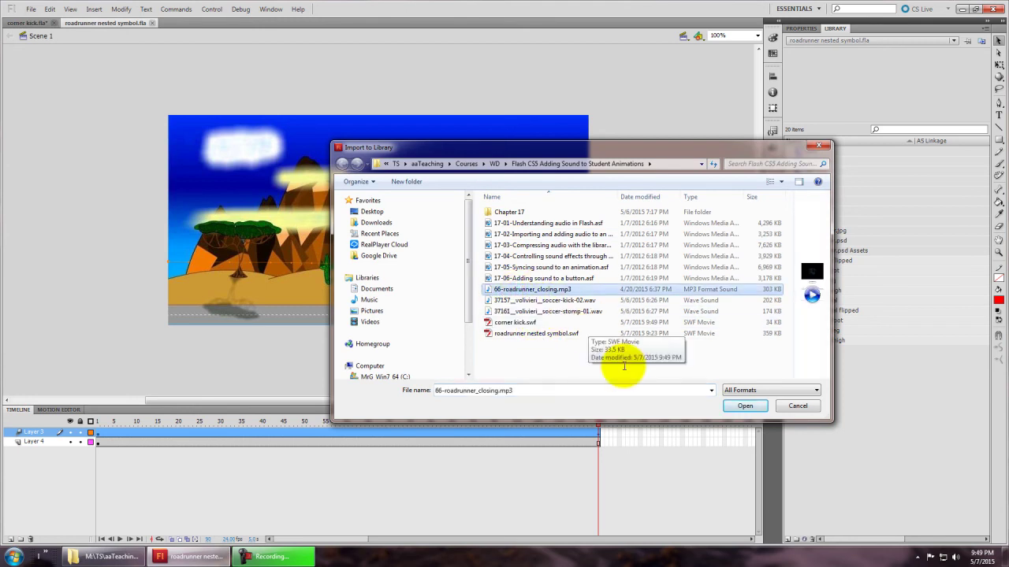
click(745, 406)
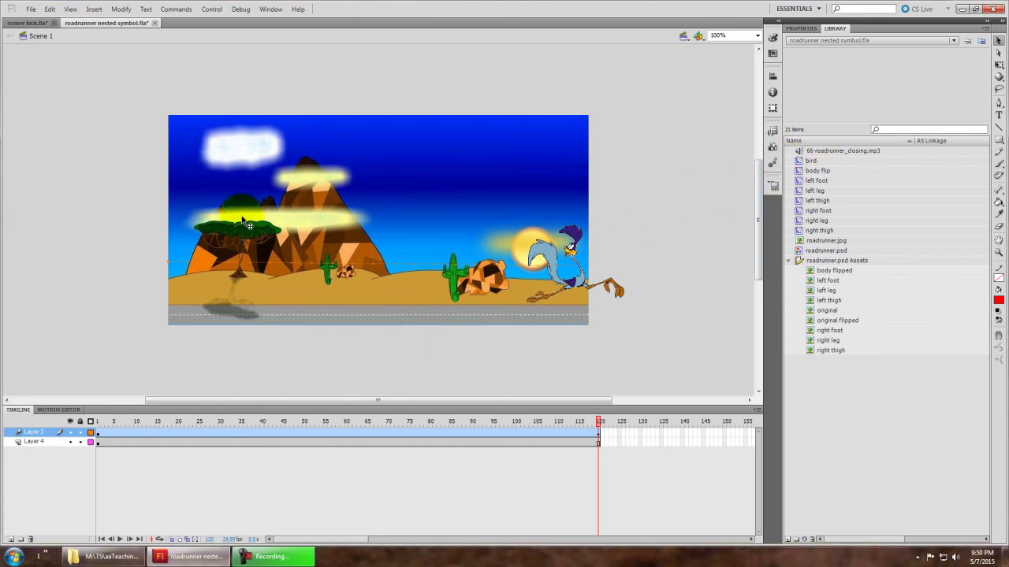
- Create a layer named 'song' and drop 66-roadrunner_closing.mp3 onto the stage from the Library
click(11, 539)
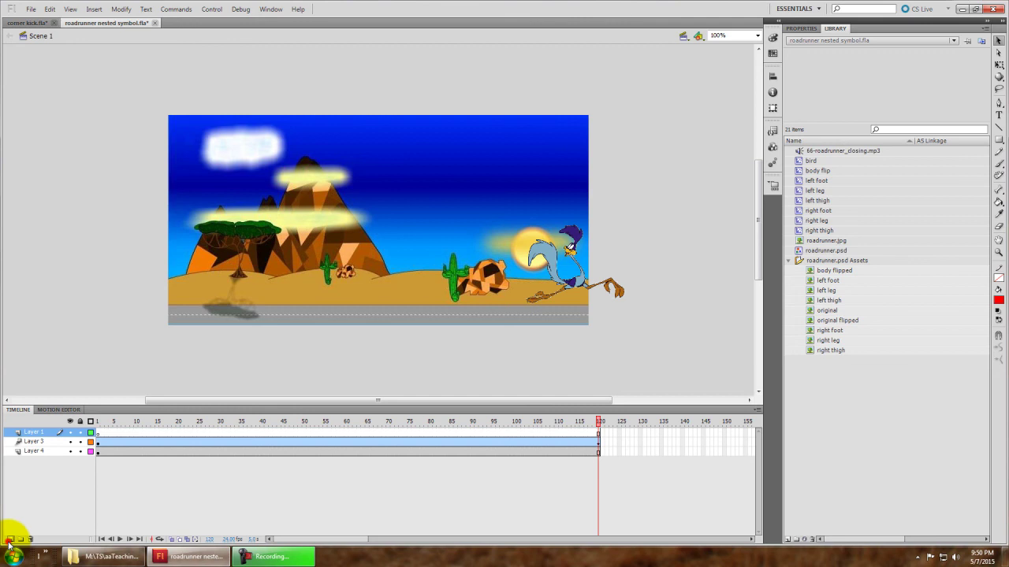
double_click(35, 432)
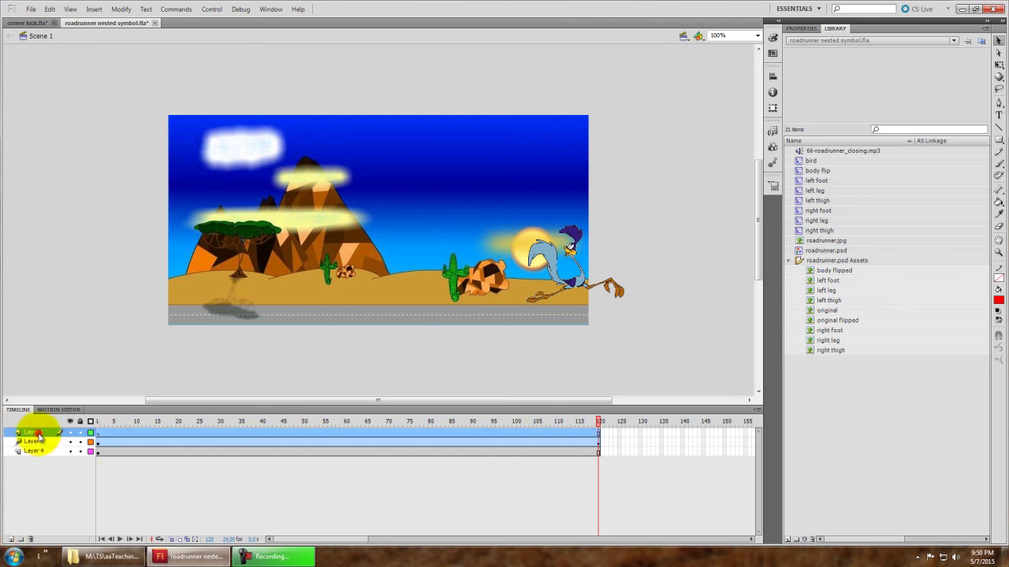
text(song)
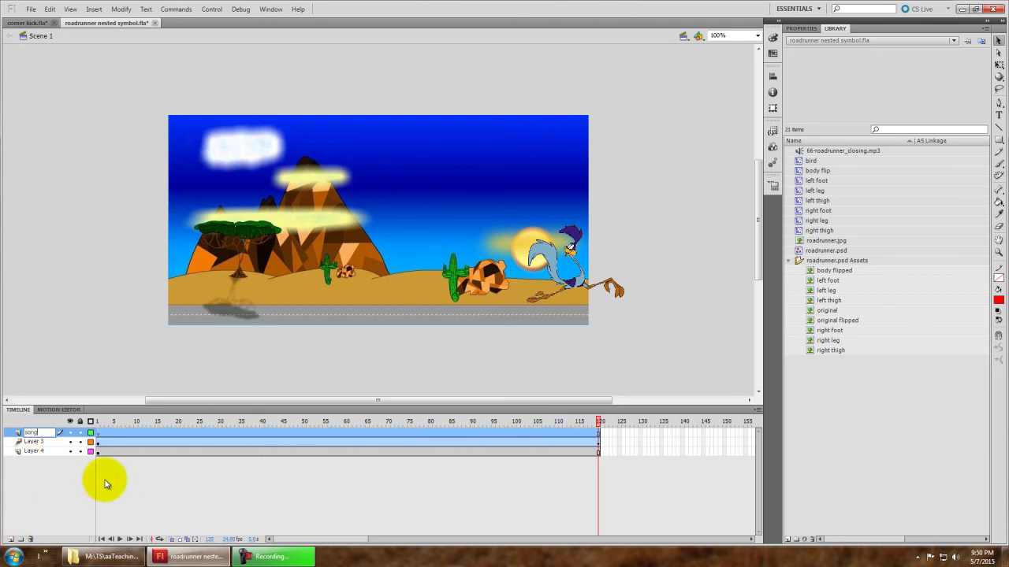
key(Return)
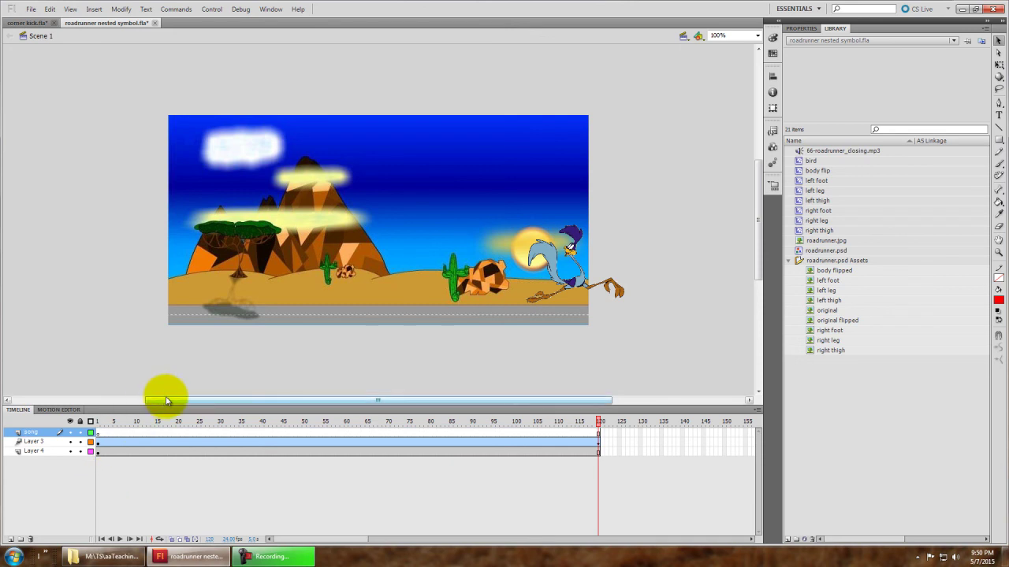
click(115, 432)
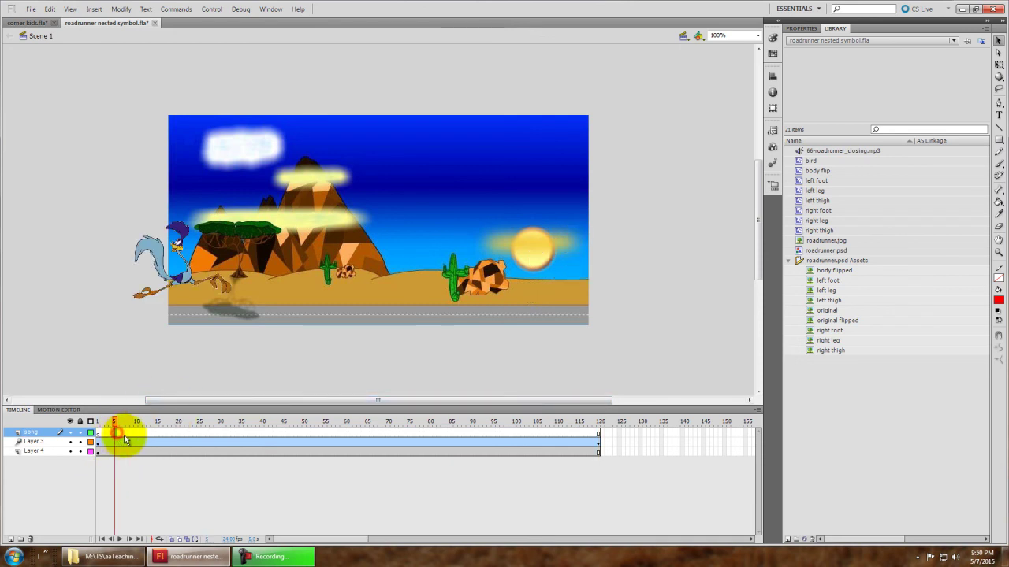
drag(823, 151, 469, 289)
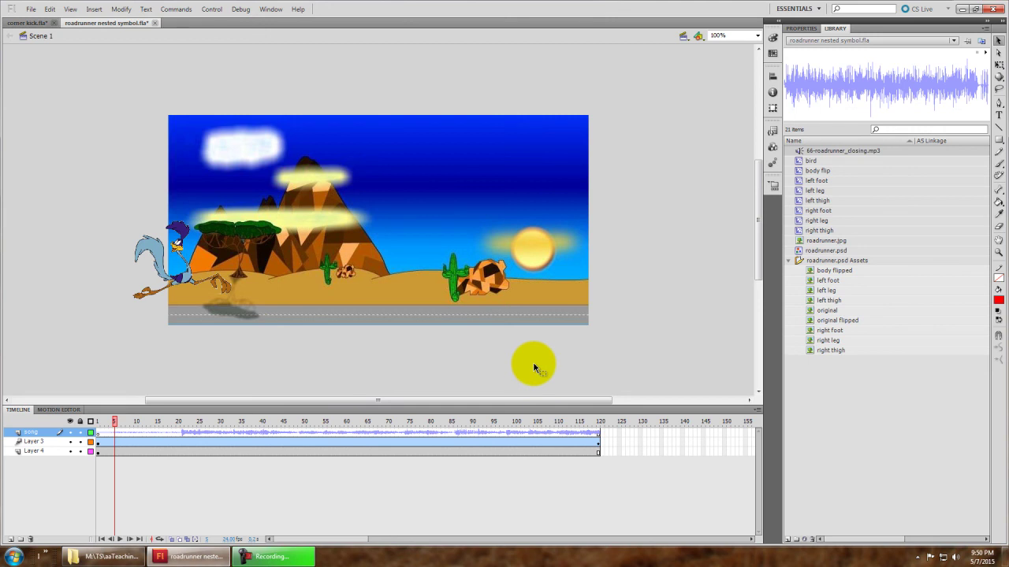
- Inspect the song layer's sound properties and repeat count, then test-play the movie with Stream sync
click(799, 29)
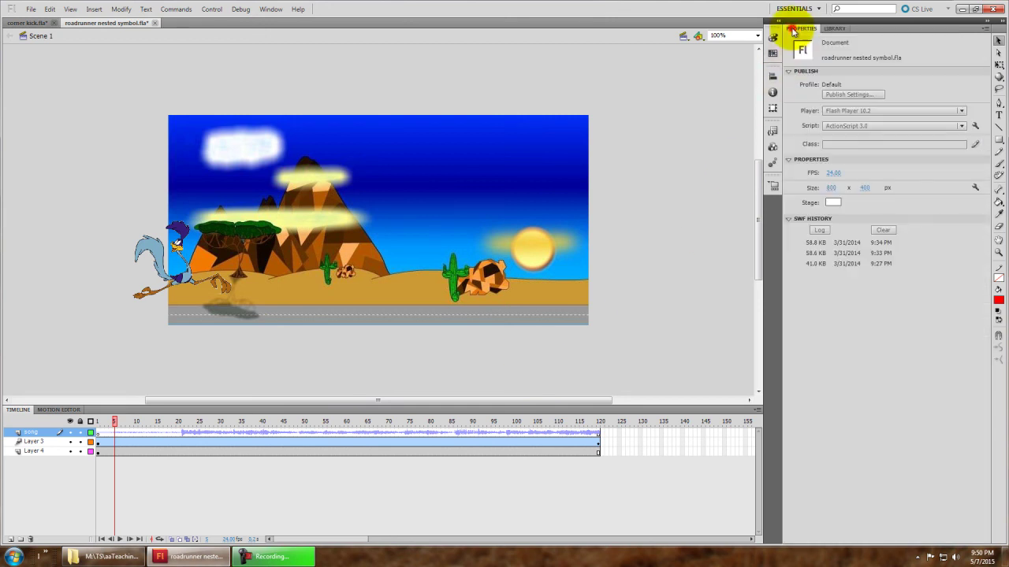
click(324, 432)
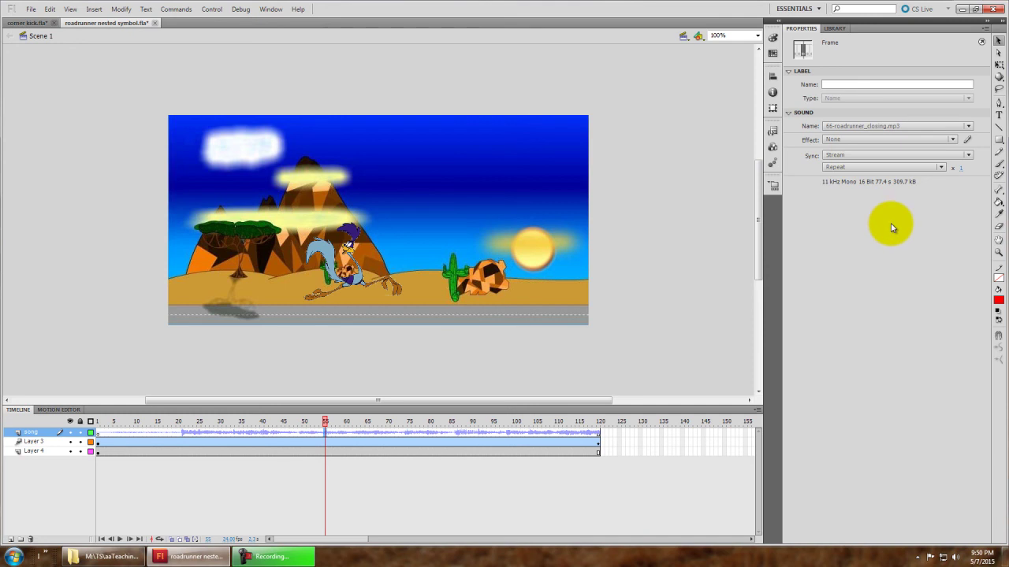
click(961, 168)
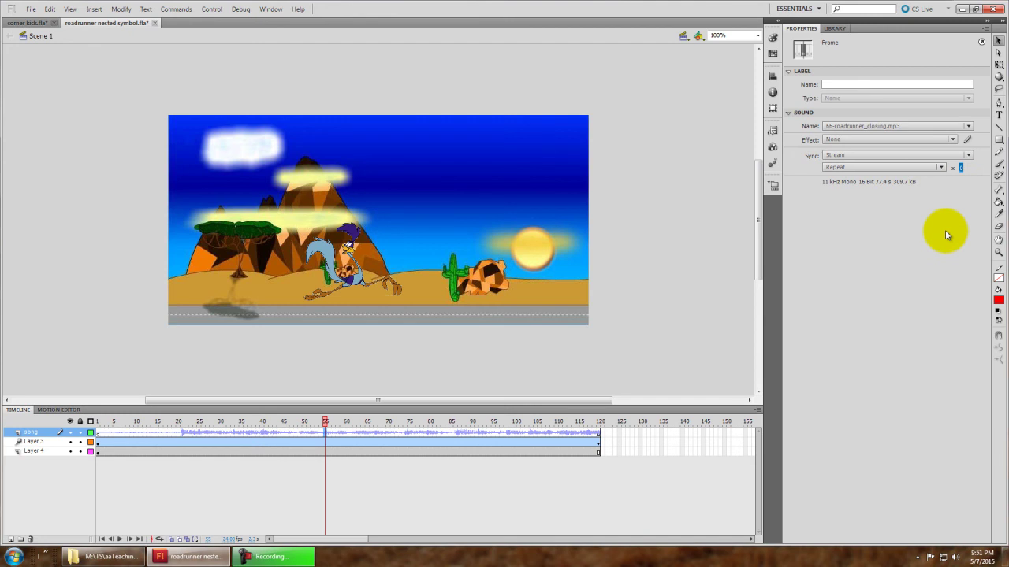
key(ctrl+Return)
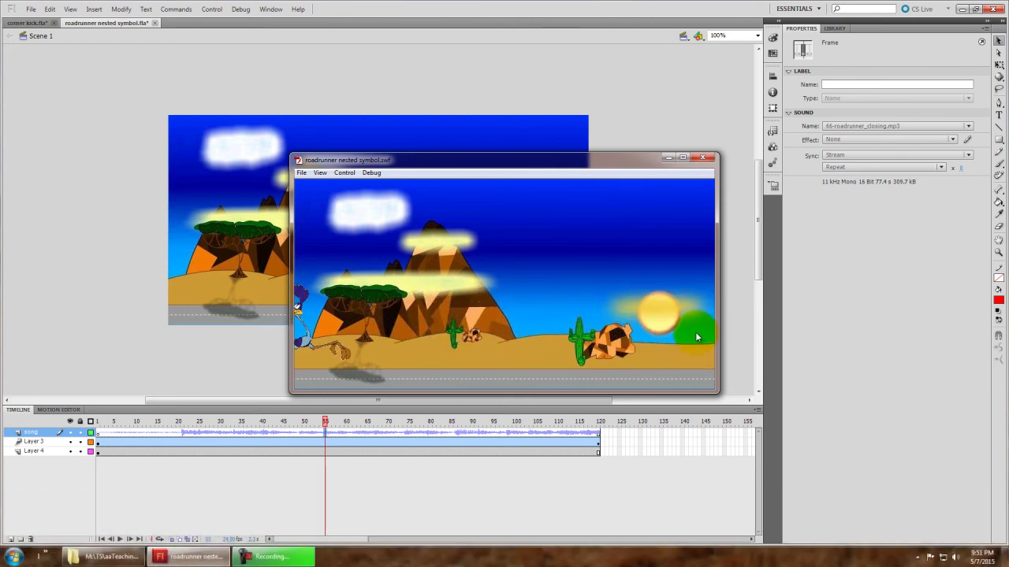
click(705, 160)
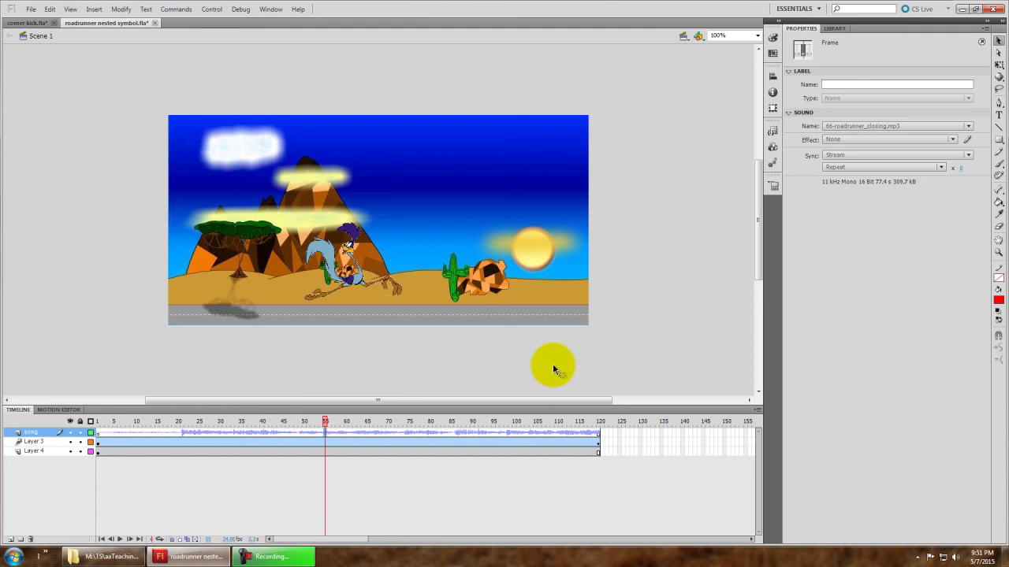
- Set the song's Sync to Event and test-play the roadrunner movie
click(891, 155)
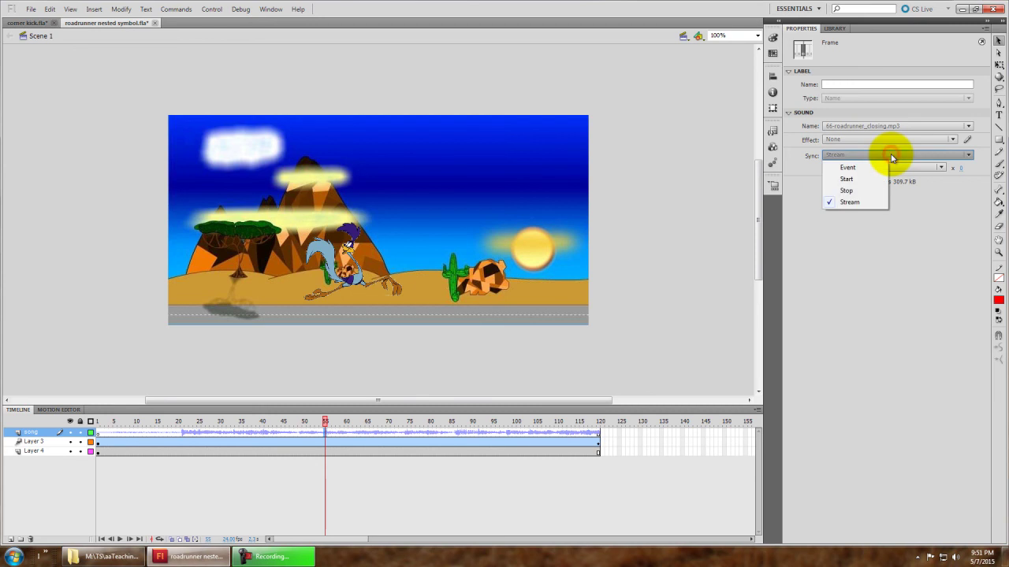
click(859, 167)
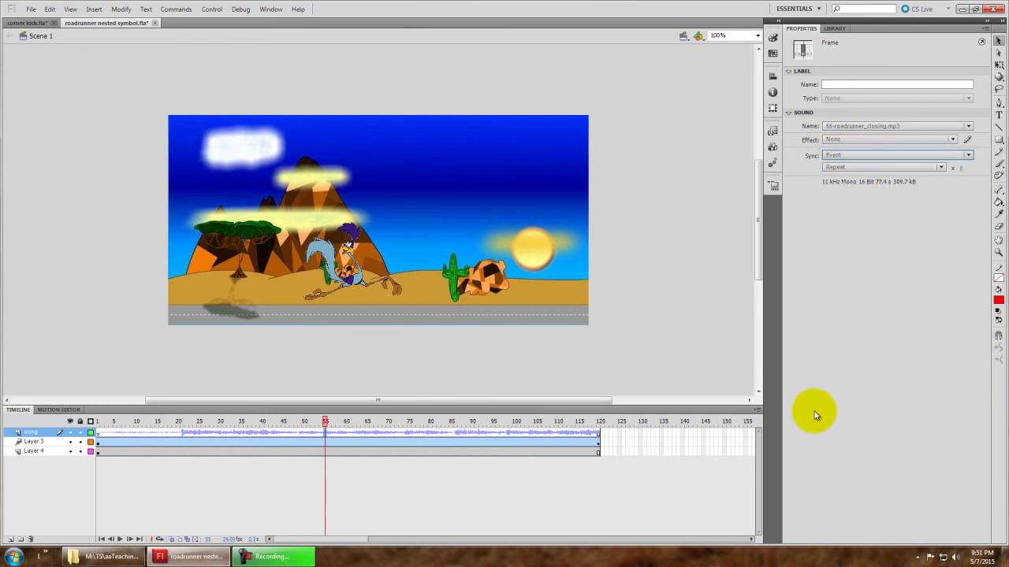
key(ctrl+Return)
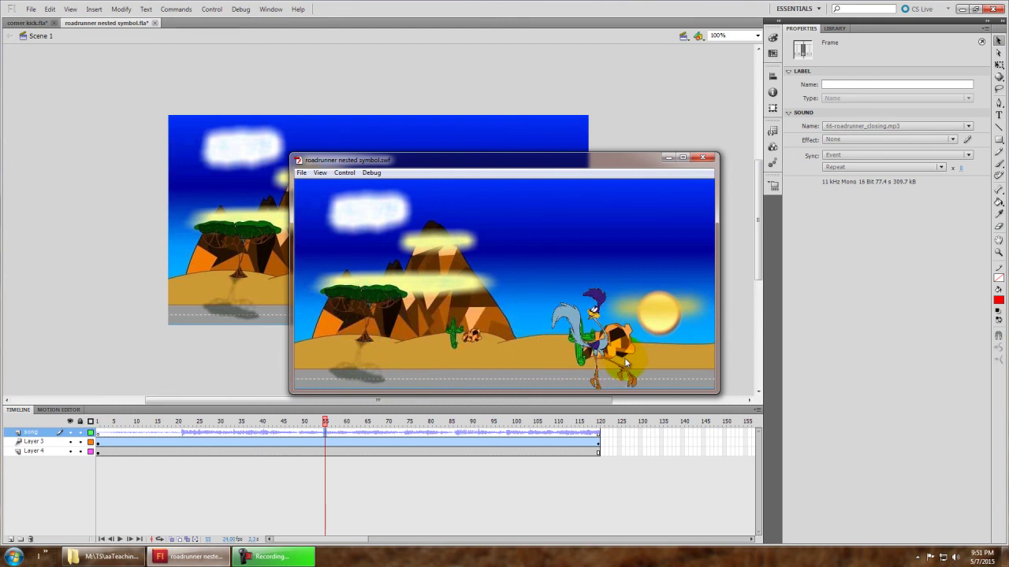
click(702, 159)
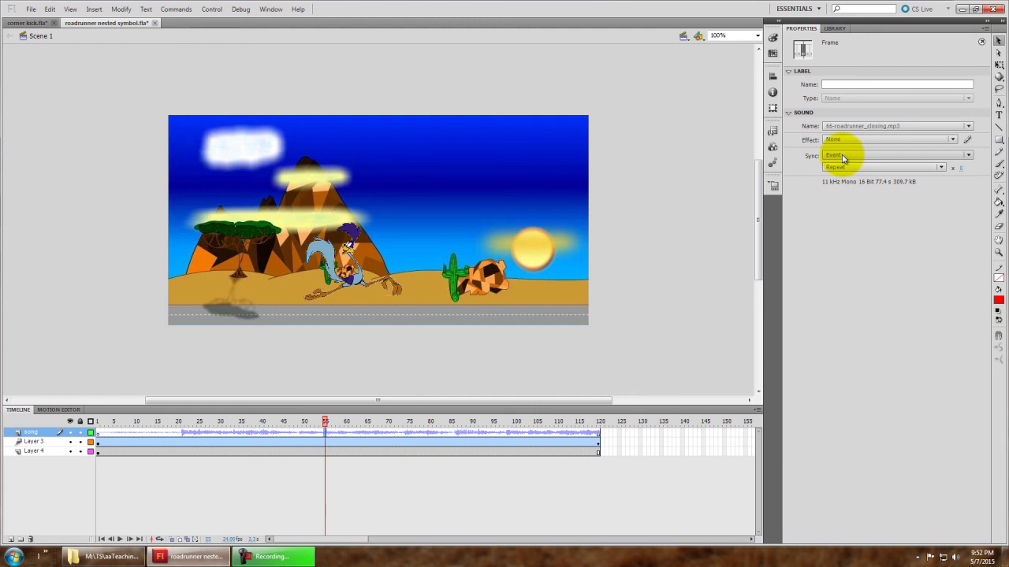
- Set the song's Sync to Start and test-play the roadrunner movie with the repeating song
click(842, 157)
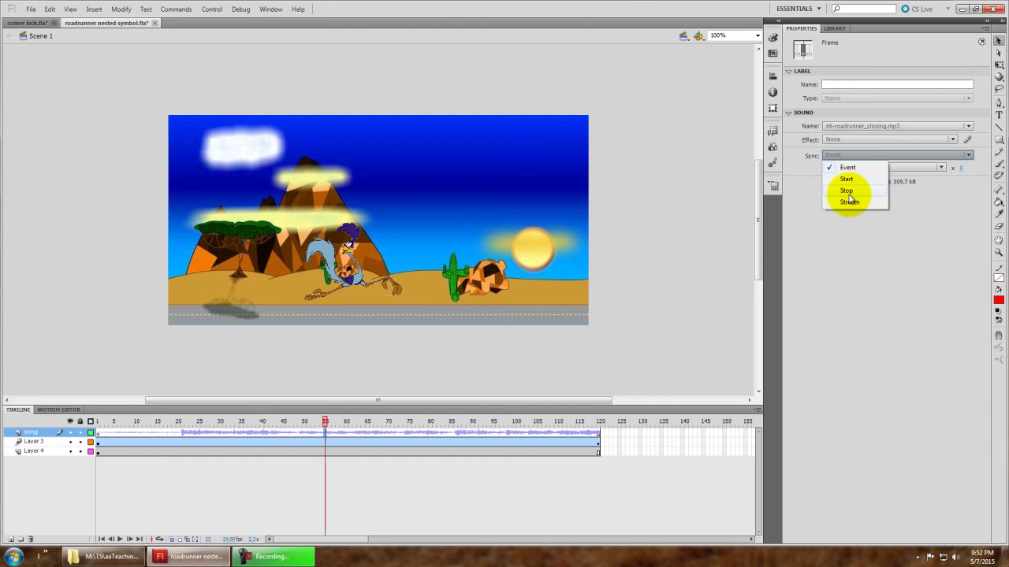
click(846, 180)
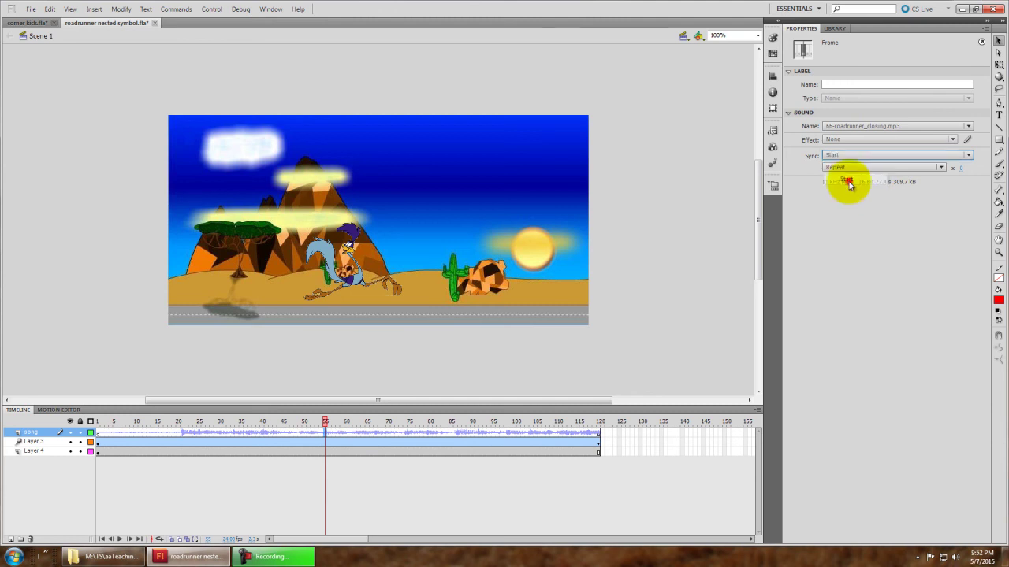
key(ctrl+Return)
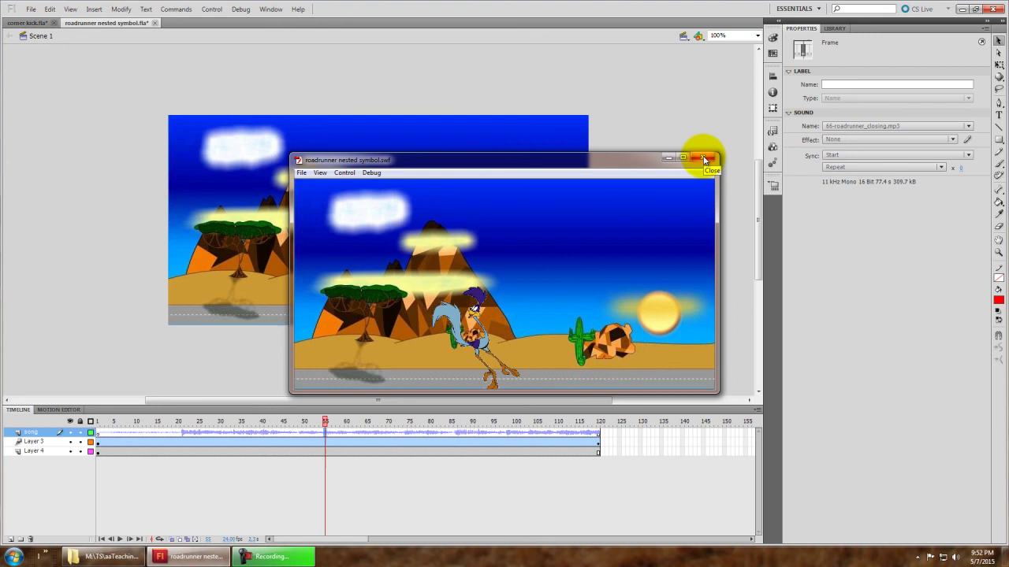
click(705, 160)
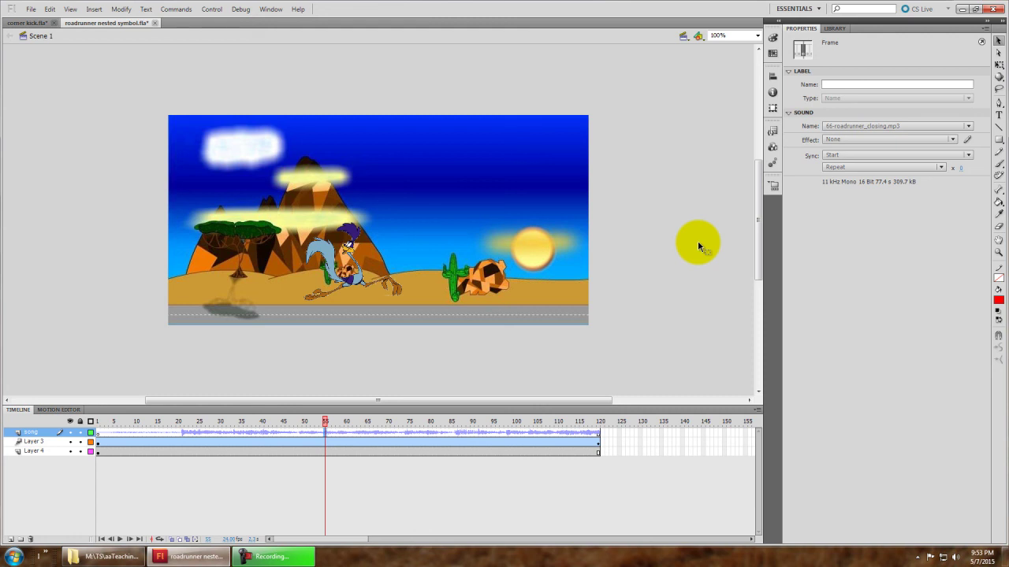
- Return to corner kick.fla at 200% zoom and select kick layer frame 23 to see soccer-kick-02.wav settings
click(26, 23)
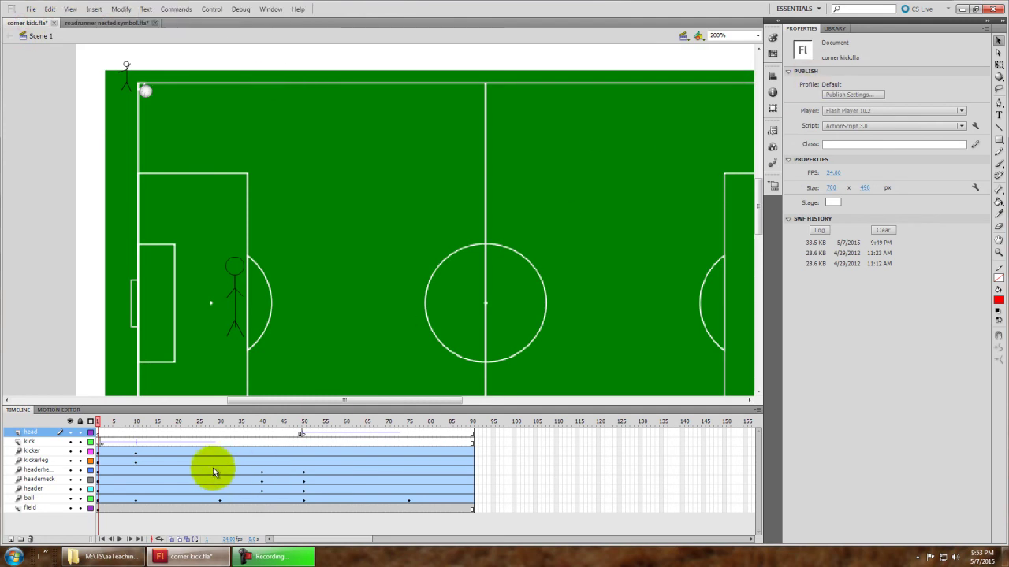
key(ctrl+equal)
click(190, 443)
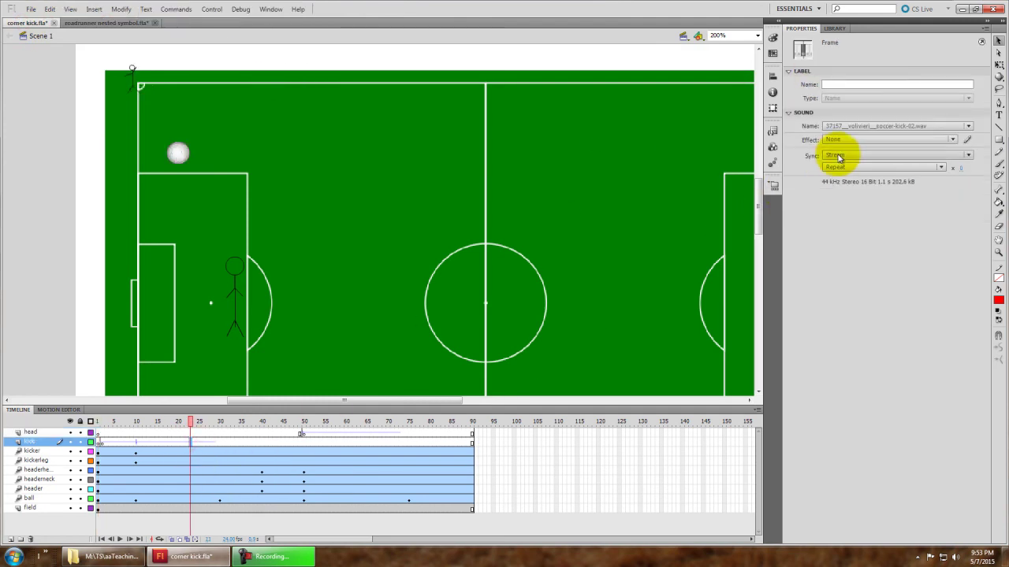